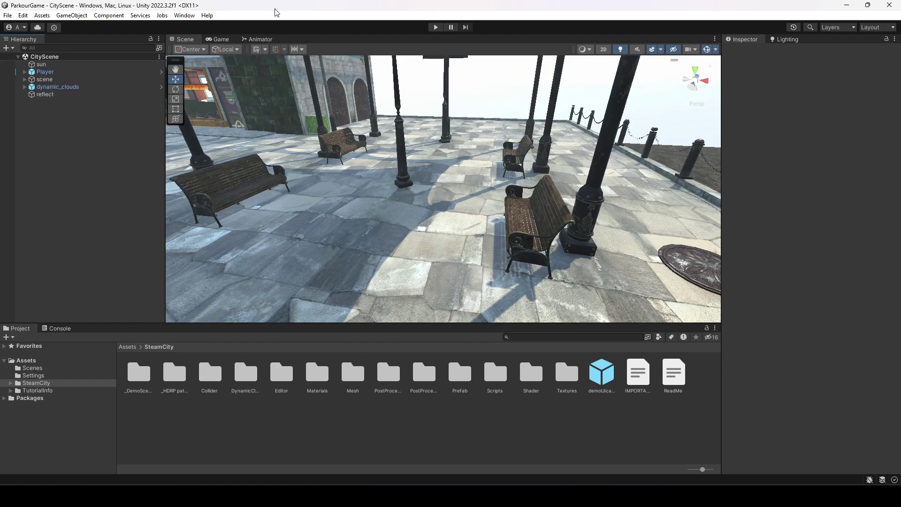
- Fly the Scene view past the arcade pillars and along the railed bridge
right_click_drag(445, 187, 475, 135)
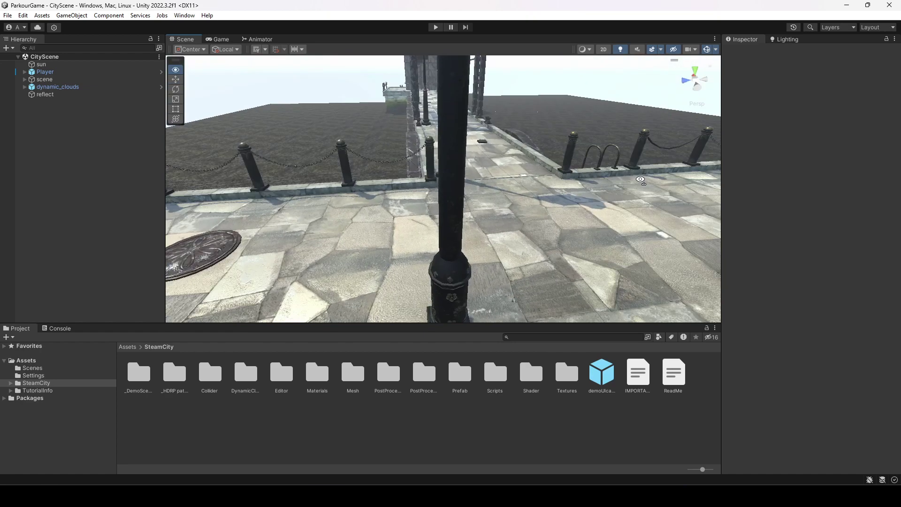
right_click_drag(521, 183, 409, 200)
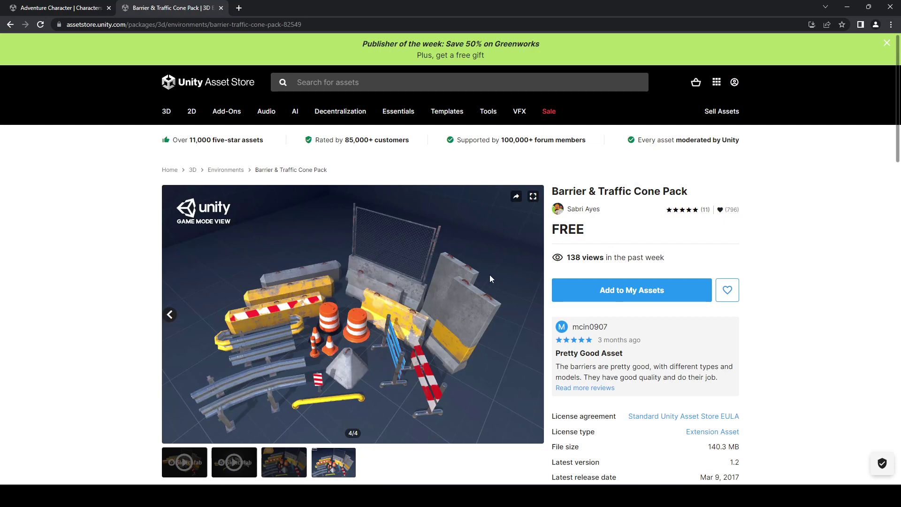
scroll(490, 278, "down", 1)
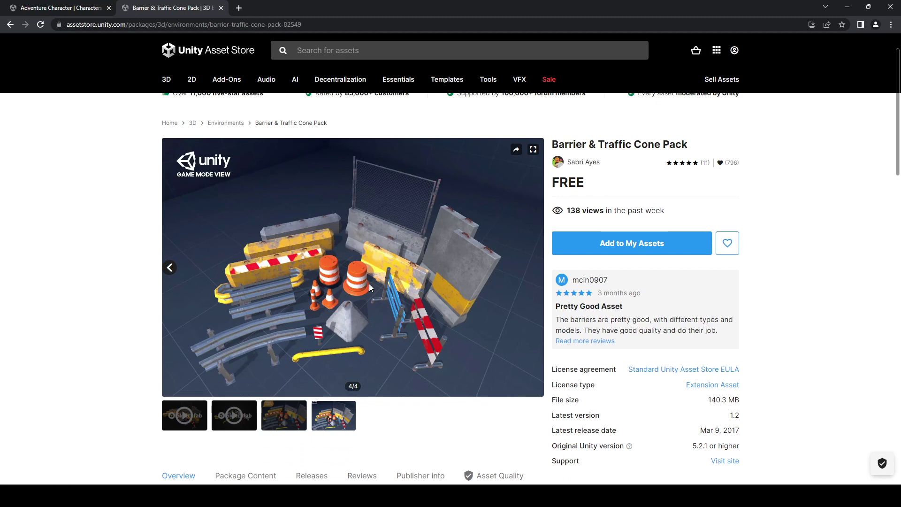
- Add the free Barrier & Traffic Cone Pack to My Assets and dismiss the find bar
scroll(574, 188, "down", 1)
double_click(573, 187)
double_click(571, 150)
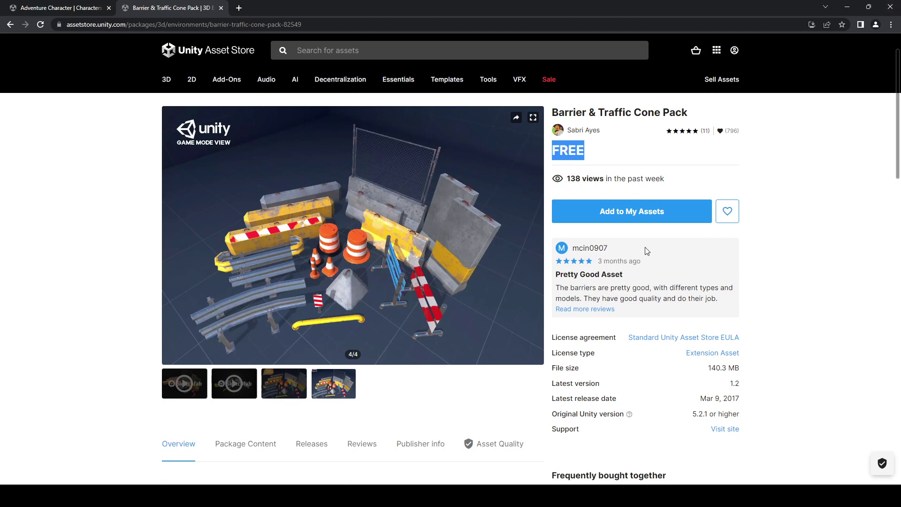
left_click(642, 215)
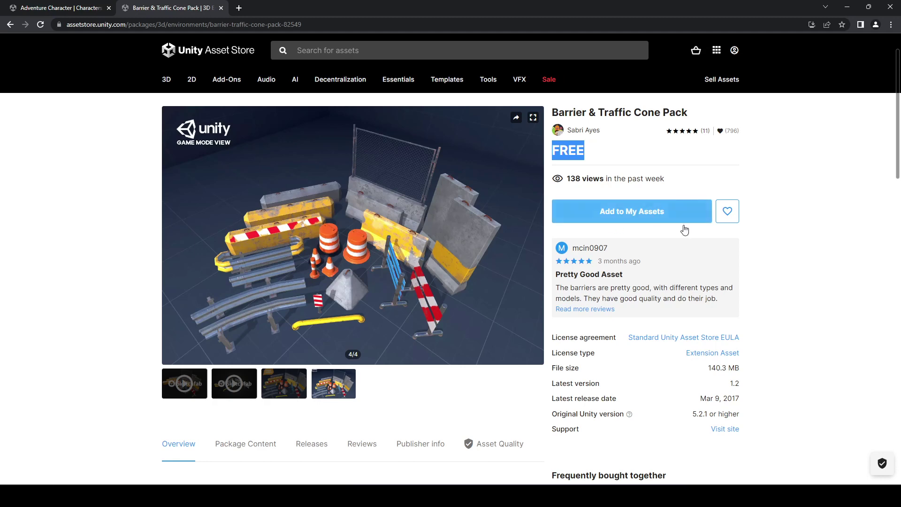
left_click(649, 228)
key("ctrl+f")
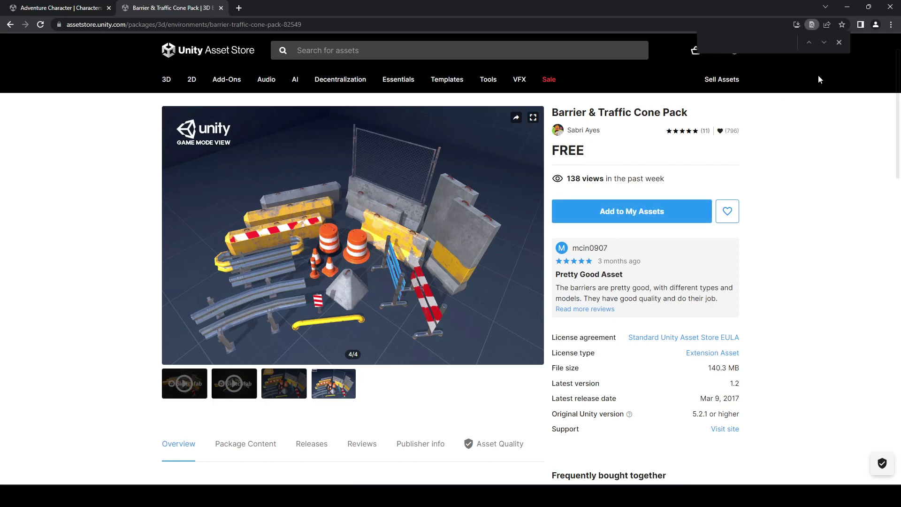
left_click(840, 43)
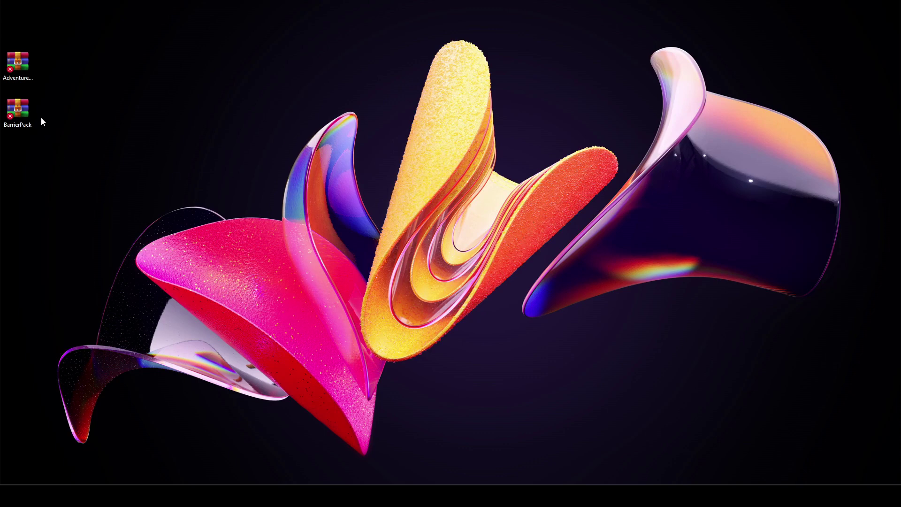
- Drag the BarrierPack archive from the icon column onto an empty desktop spot, reselecting it
left_click_drag(119, 118, 121, 117)
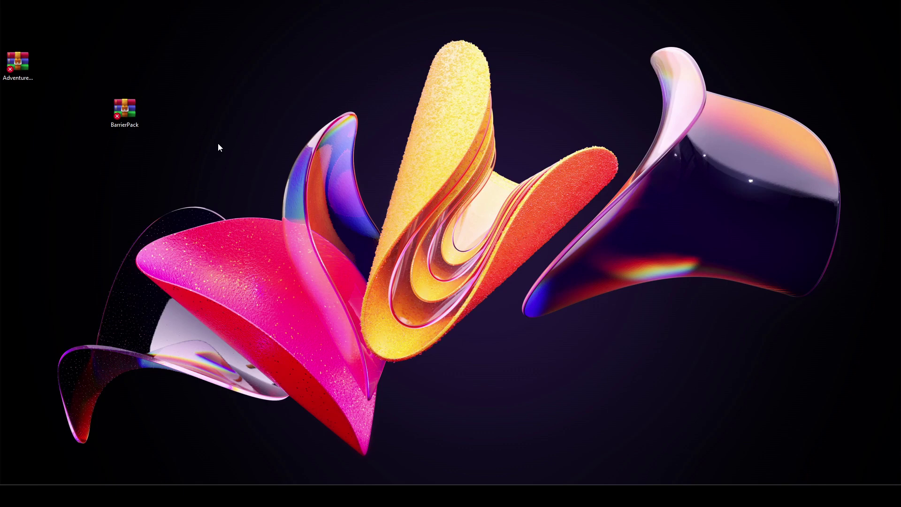
left_click_drag(214, 51, 96, 195)
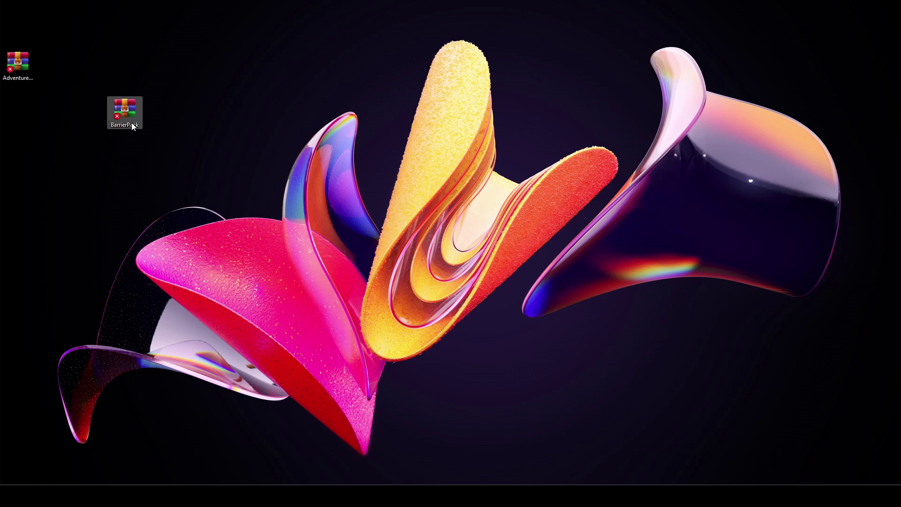
left_click_drag(203, 42, 60, 209)
right_click_drag(134, 111, 130, 113)
left_click(195, 58)
left_click_drag(197, 57, 83, 217)
left_click(183, 74)
left_click_drag(199, 61, 76, 217)
- Extract the BarrierPack archive with WinRAR into a BarrierPack folder
right_click(133, 112)
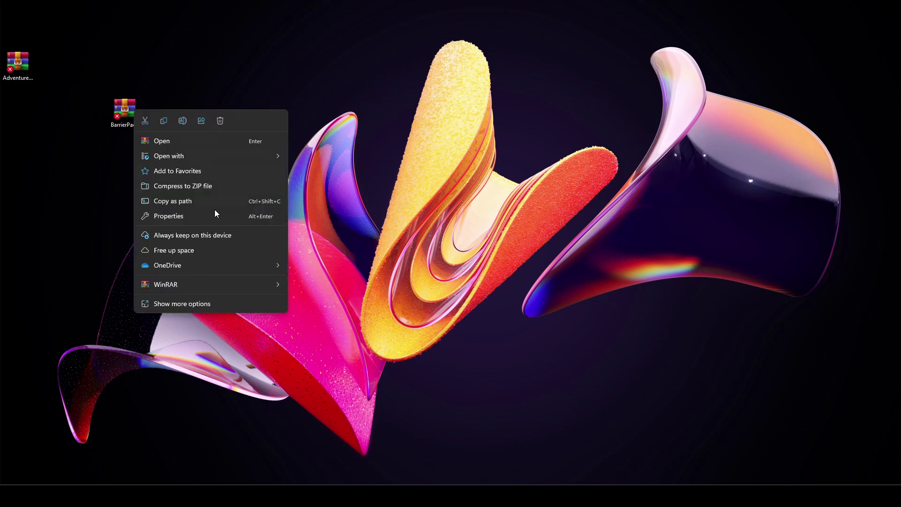
mouse_move(224, 285)
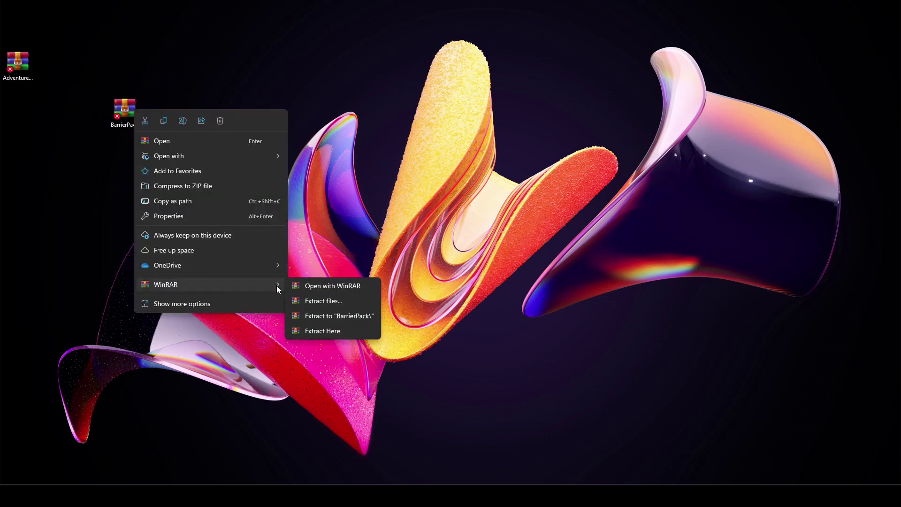
left_click(346, 316)
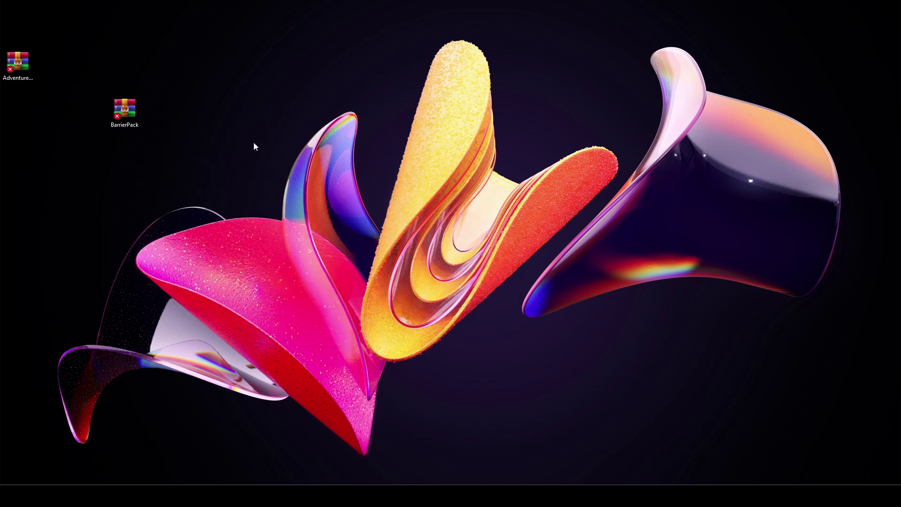
- Open the extracted BarrierPack folder and launch its .unitypackage for import into Unity
left_click_drag(373, 34, 207, 163)
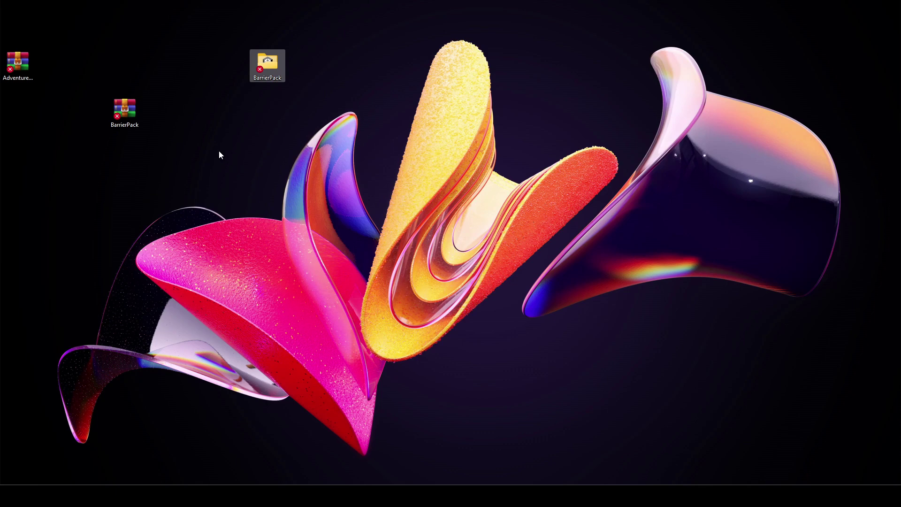
double_click(275, 67)
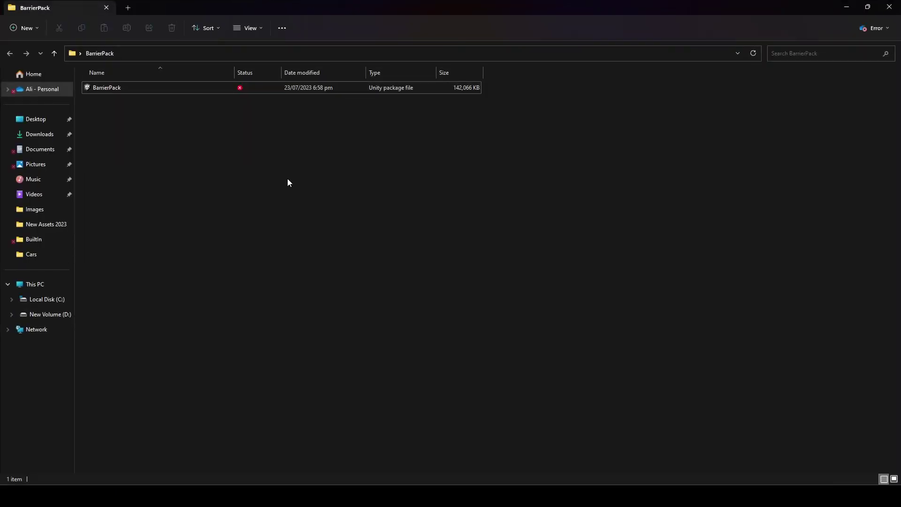
double_click(128, 89)
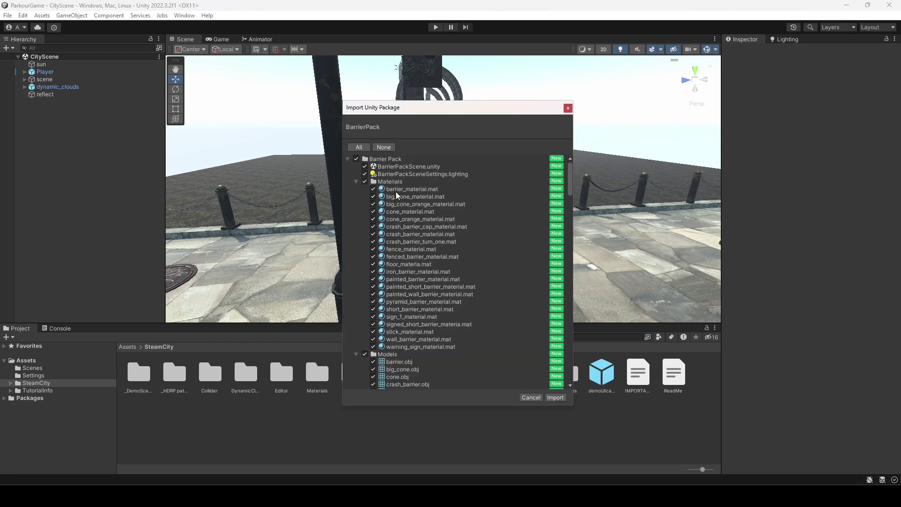
- Scroll through the BarrierPack import list with everything checked and import it
scroll(447, 198, "down", 20)
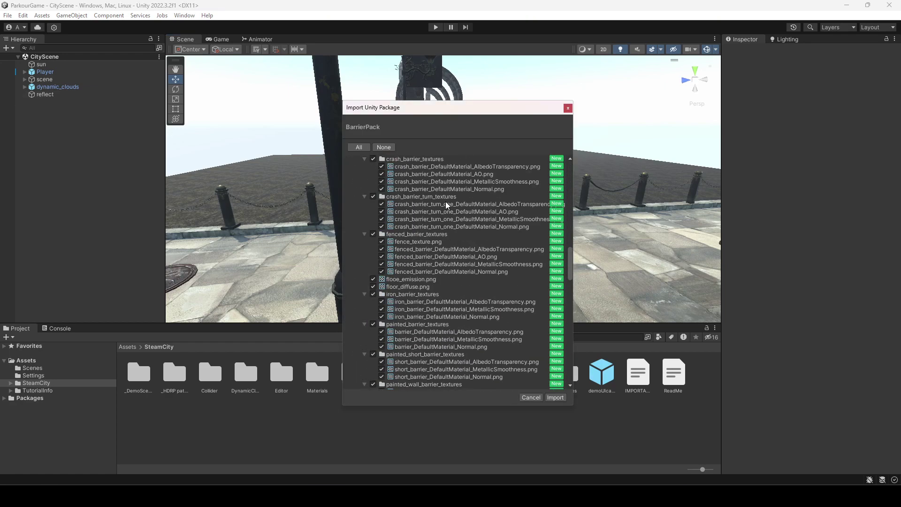
scroll(447, 198, "down", 12)
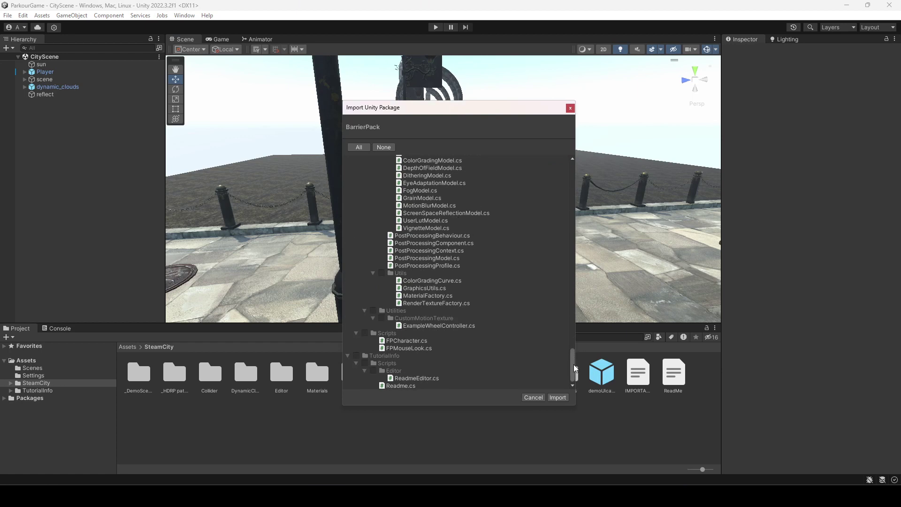
left_click_drag(574, 371, 586, 220)
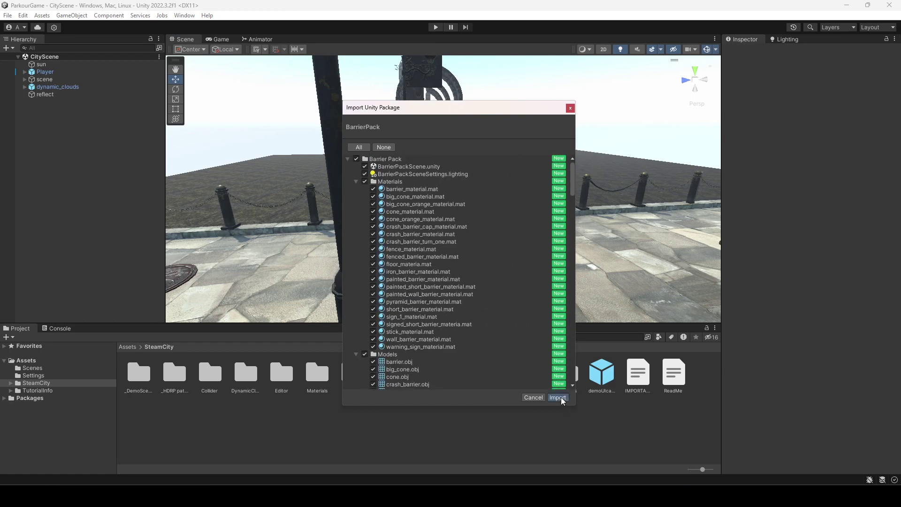
left_click(557, 397)
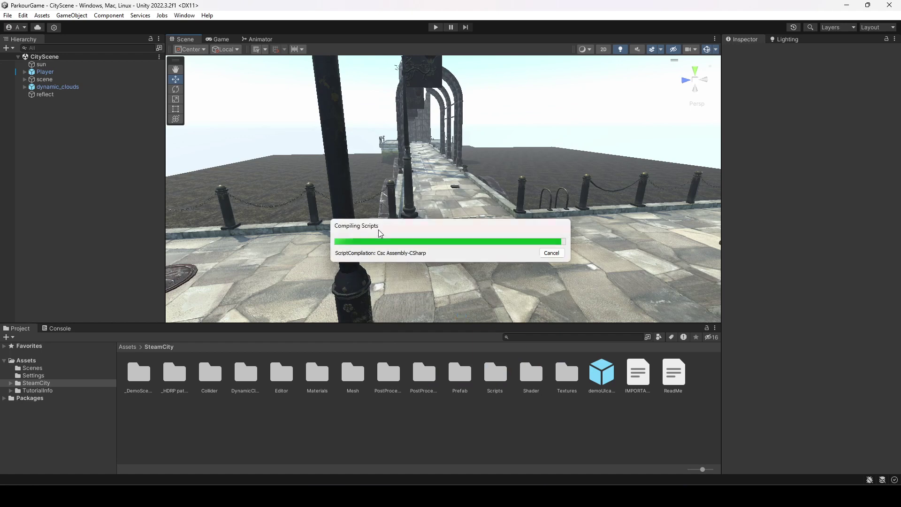
- Clear the Console's warnings and inspect the two CS0246 Cinemachine namespace errors
left_click(314, 481)
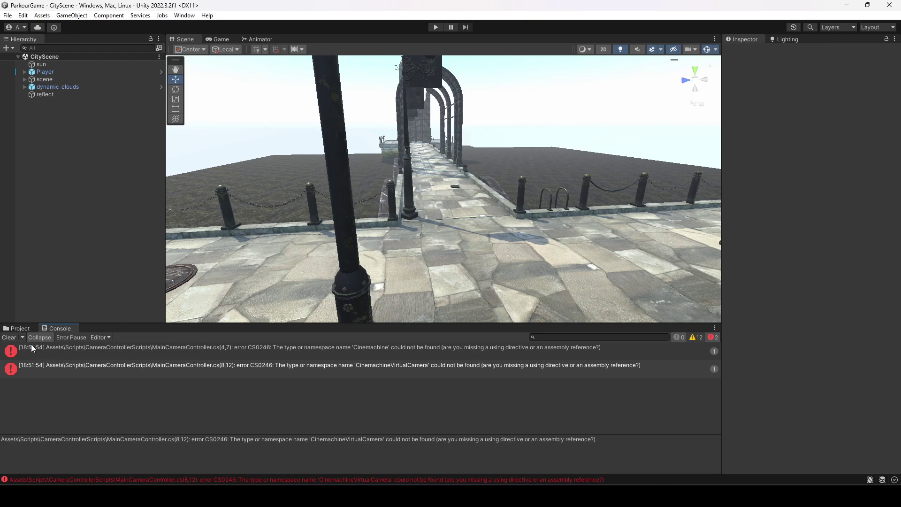
left_click(9, 337)
left_click(241, 356)
left_click(243, 368)
left_click(243, 354)
left_click(245, 368)
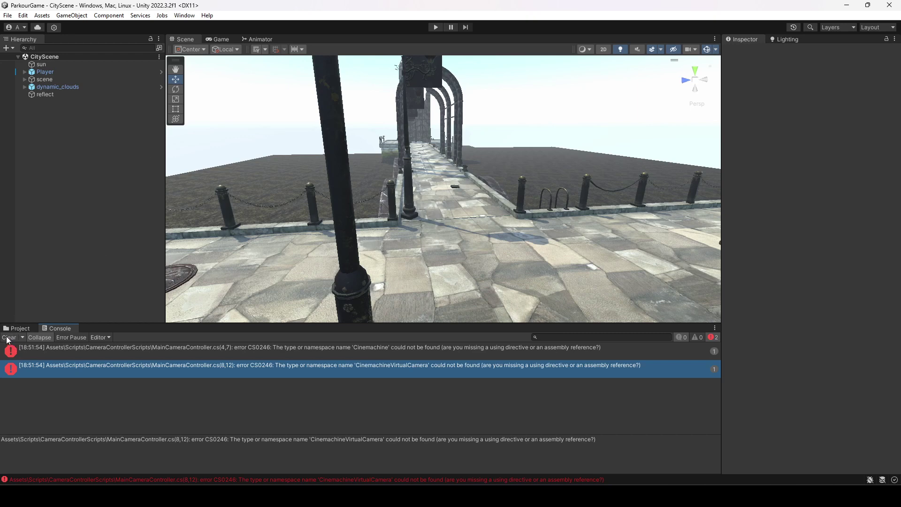
left_click(364, 355)
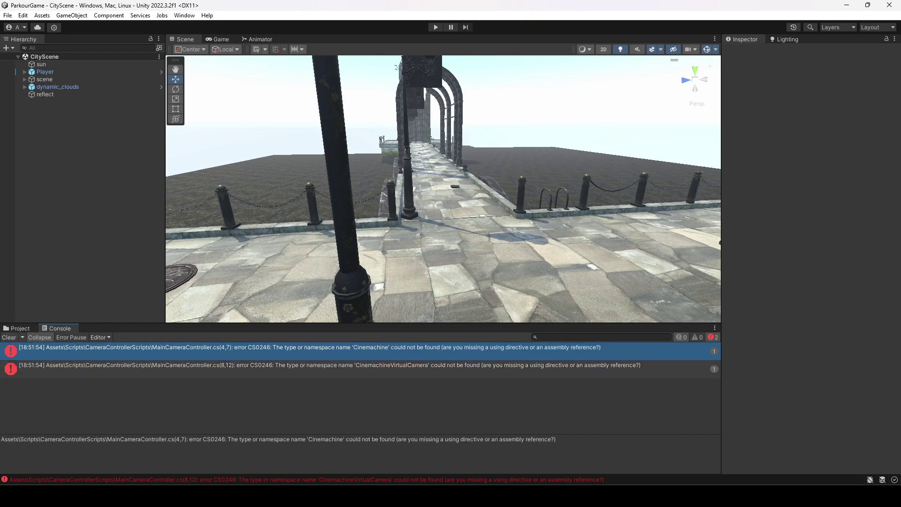
- Return to the Project assets, recheck the Console errors, then go back to Project
left_click(22, 328)
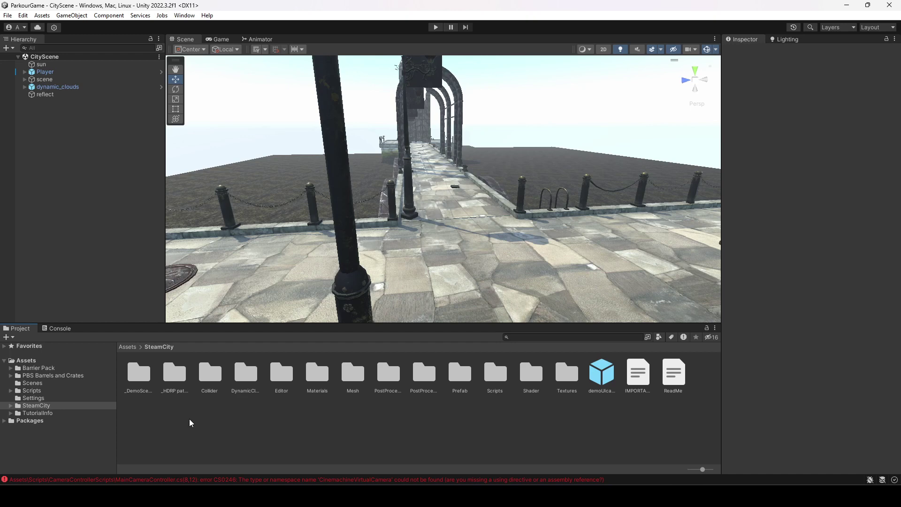
left_click(194, 479)
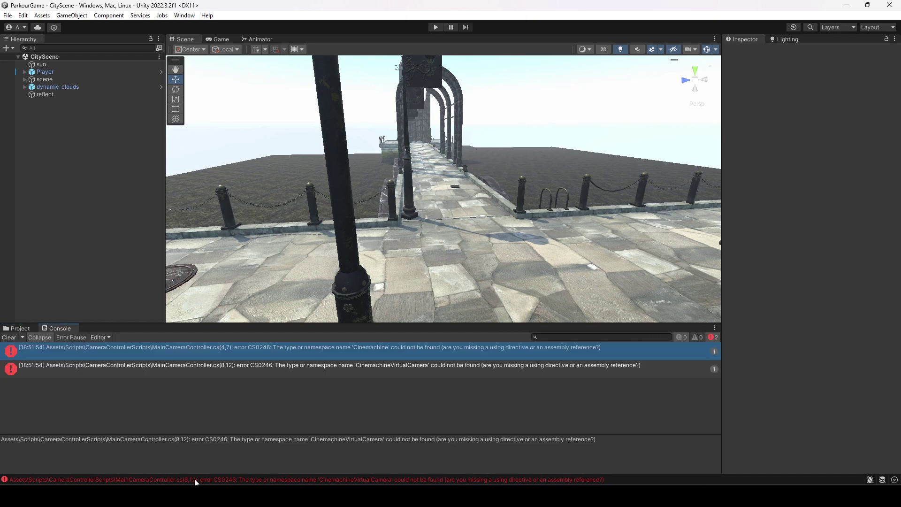
left_click(20, 329)
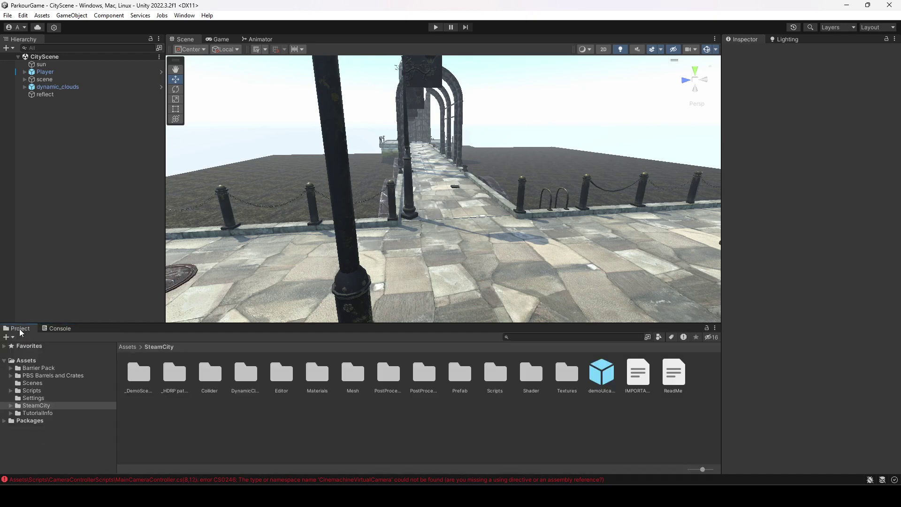
- In Package Manager, list the Unity Registry, search for Cinemachine, and install it
left_click(181, 17)
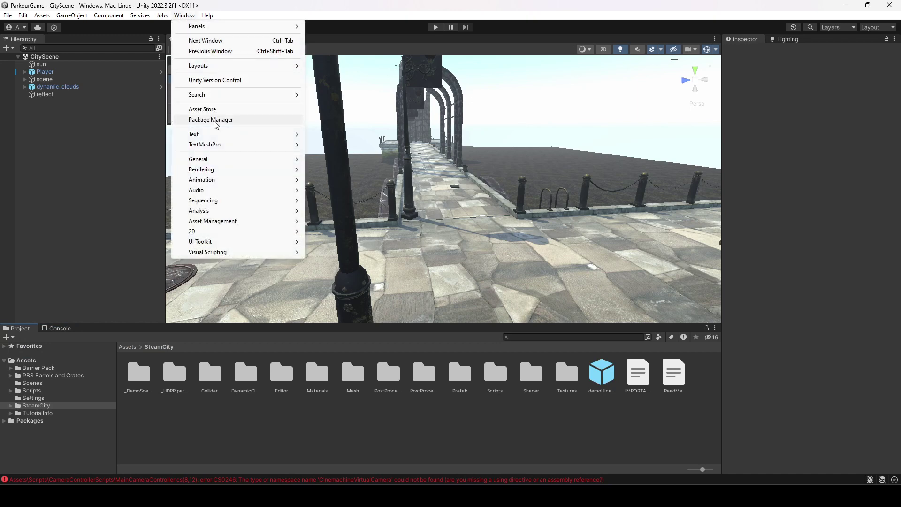
left_click(213, 120)
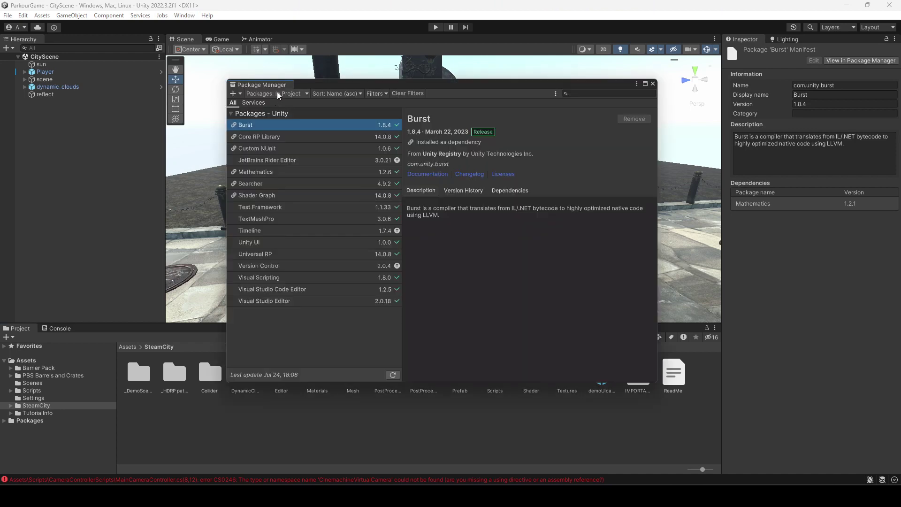
left_click(277, 94)
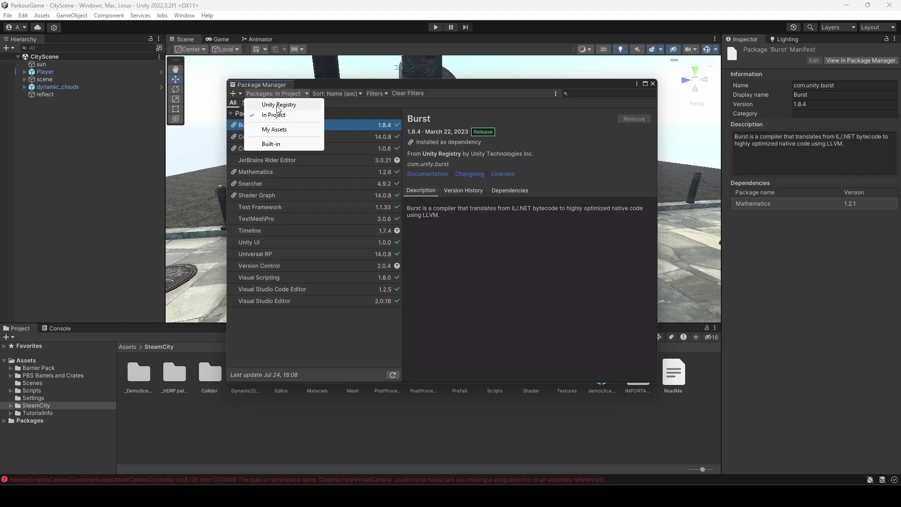
left_click(279, 105)
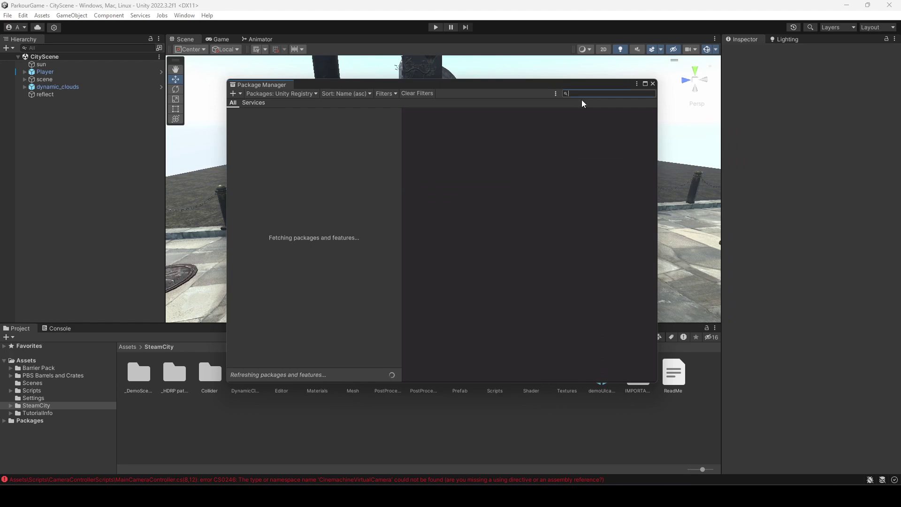
type("Cine")
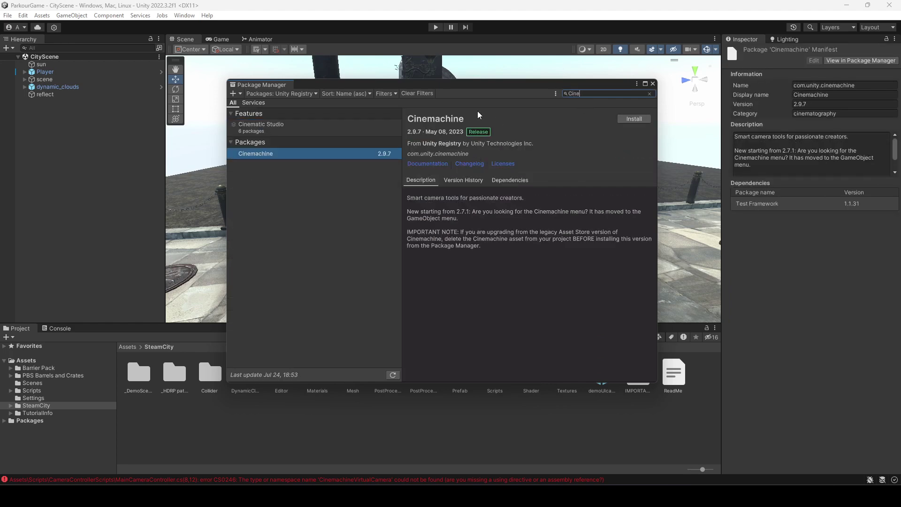
left_click(636, 118)
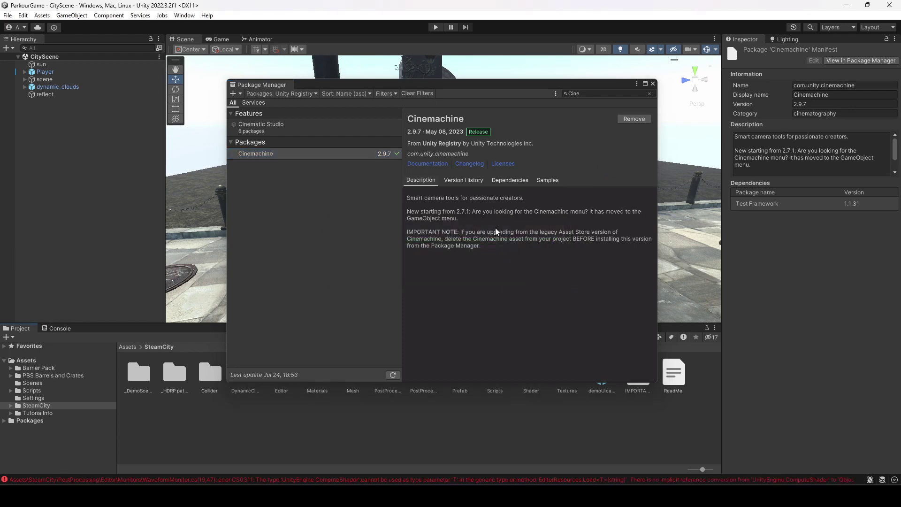
- Close Package Manager, check the CS0311 errors in the Console, then open the Barrier Pack folder
left_click(653, 83)
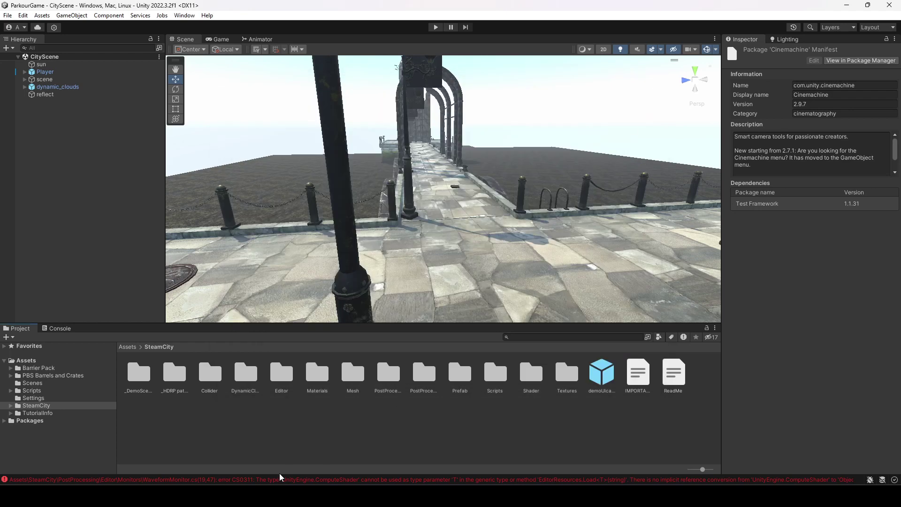
left_click(280, 480)
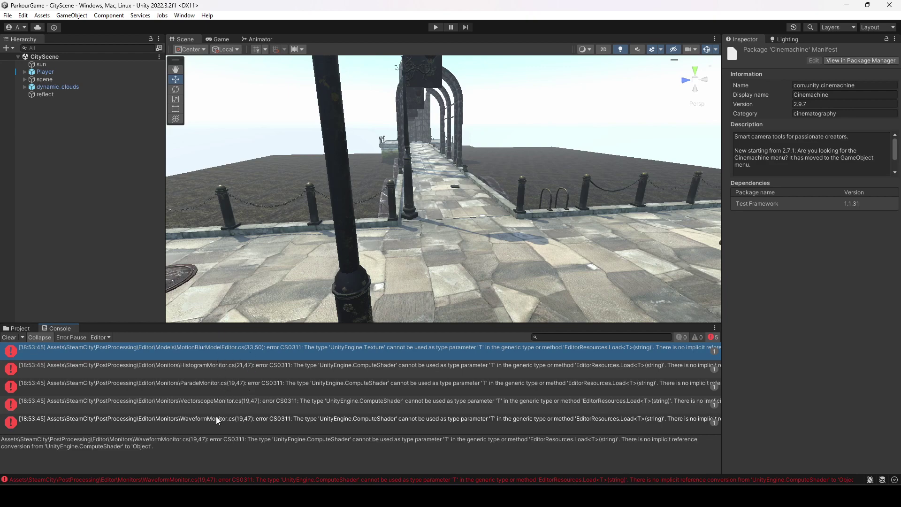
left_click(18, 329)
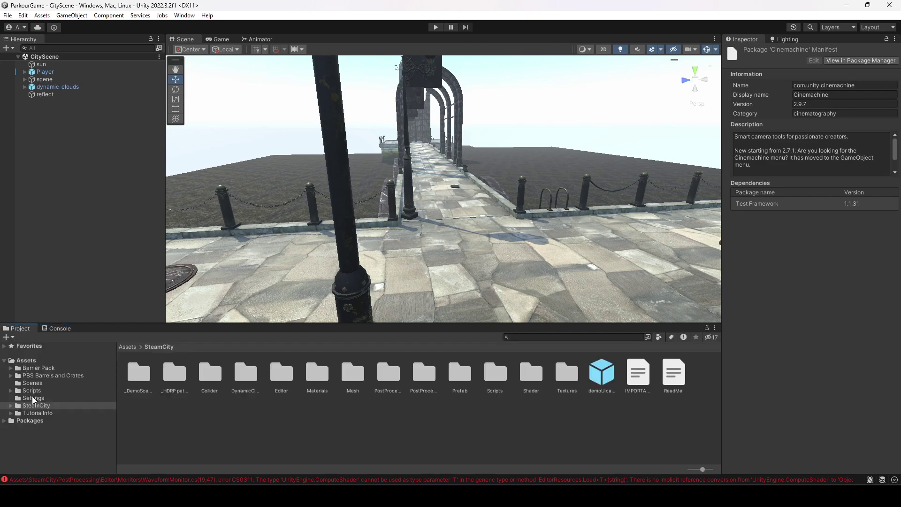
left_click(40, 371)
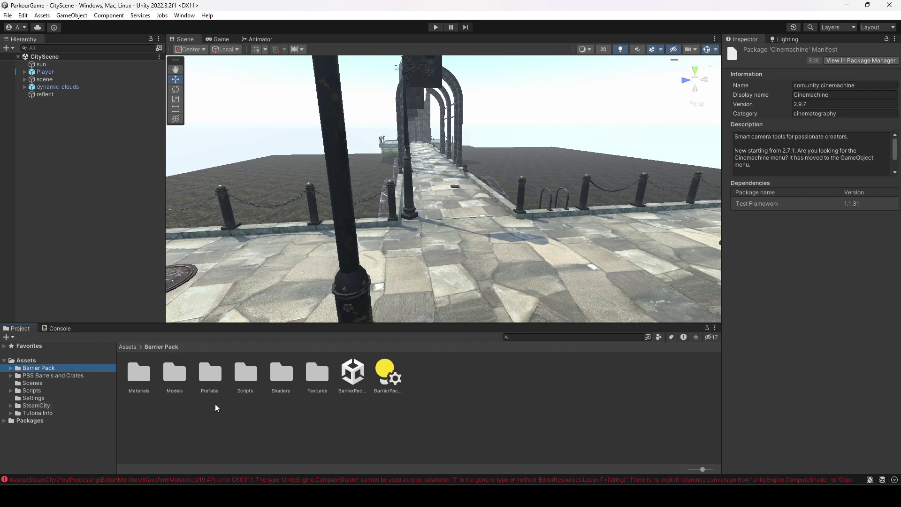
- Delete the Barrier Pack Scripts folder, then view the remaining CS0311 errors in the Console
left_click(243, 386)
double_click(243, 387)
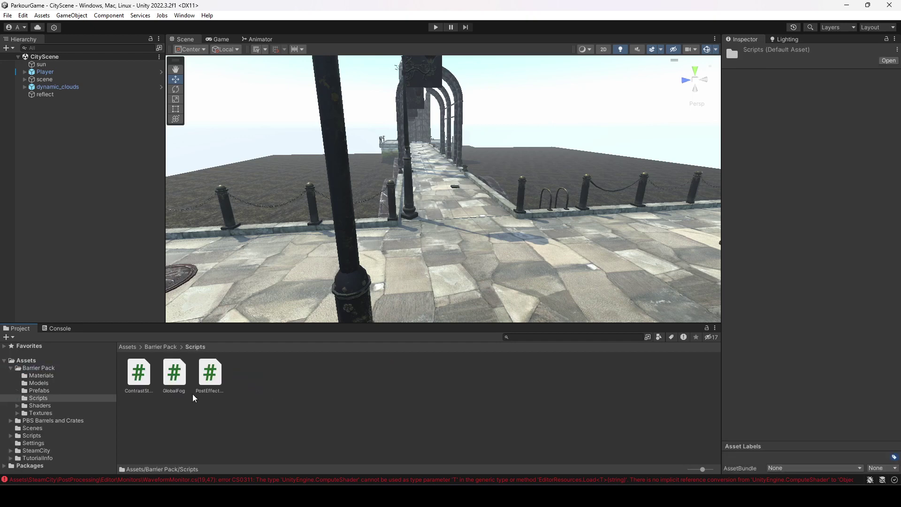
left_click(162, 347)
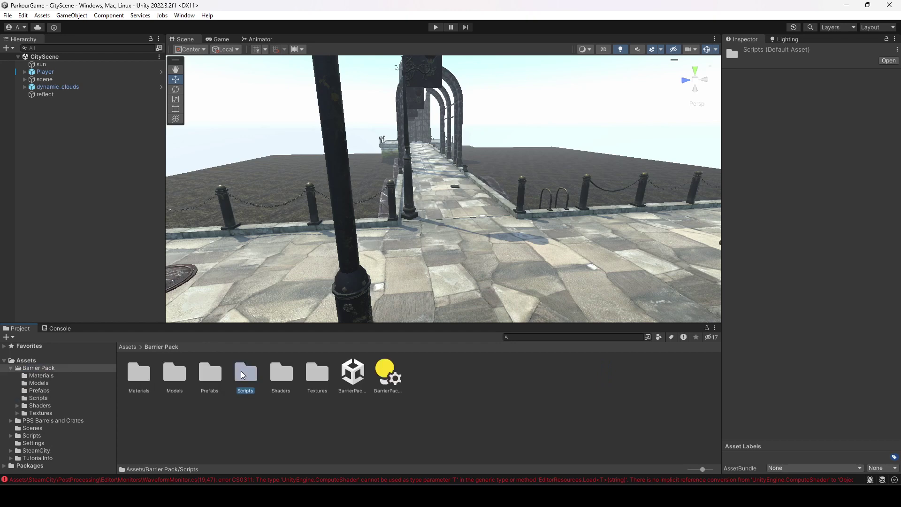
key("Delete")
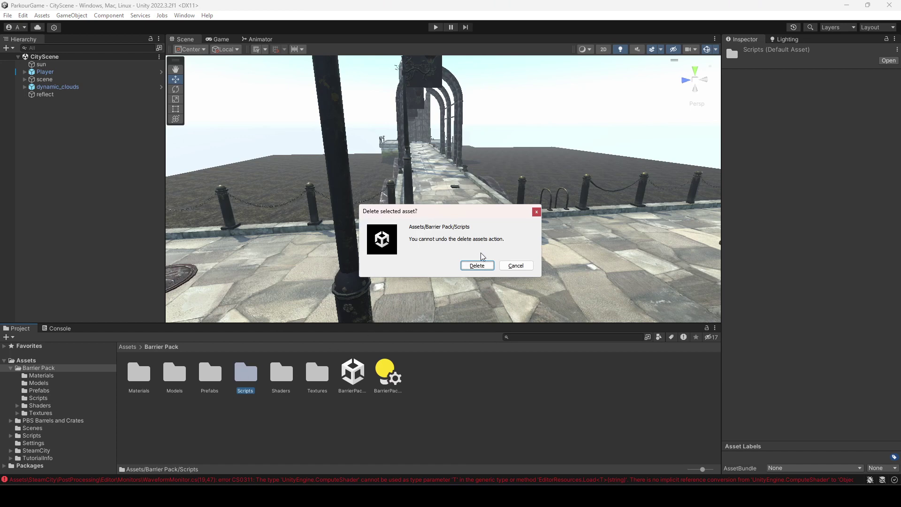
left_click(484, 266)
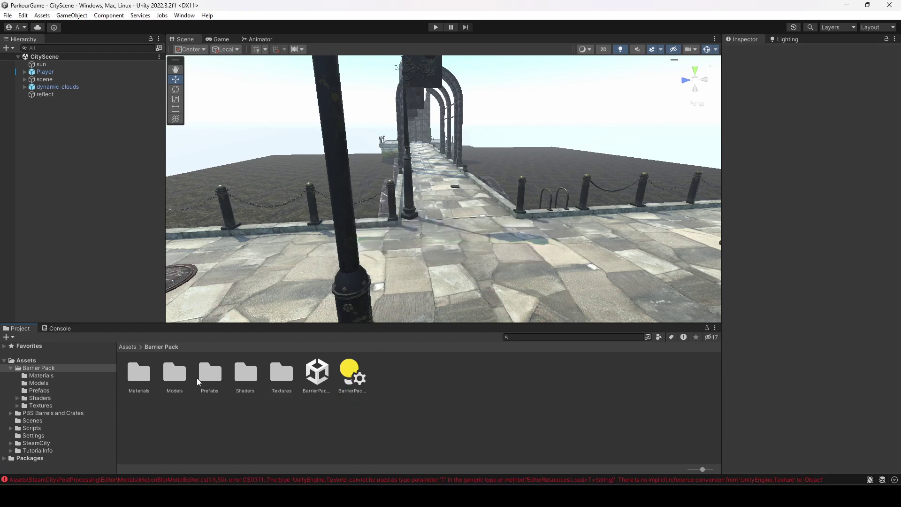
left_click(217, 478)
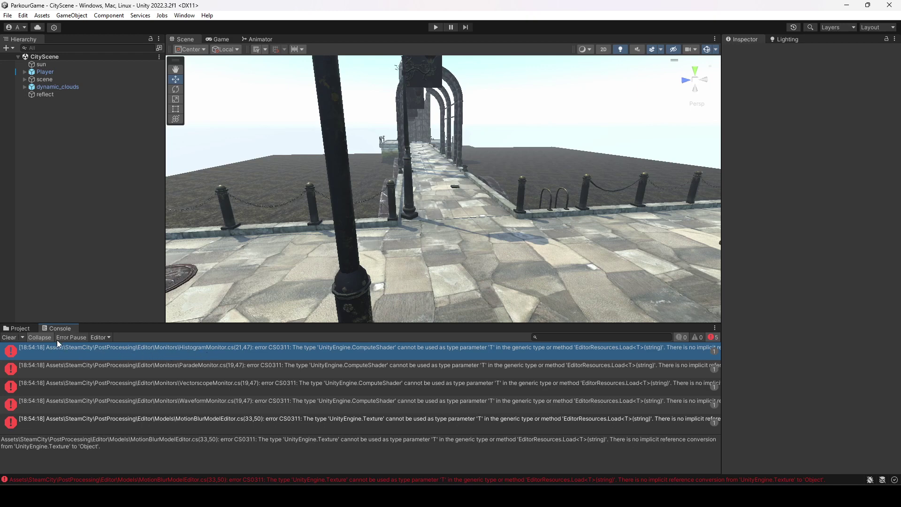
- Collapse Barrier Pack and browse SteamCity's Editor and PostProcessing profile folders
left_click(19, 328)
left_click(10, 368)
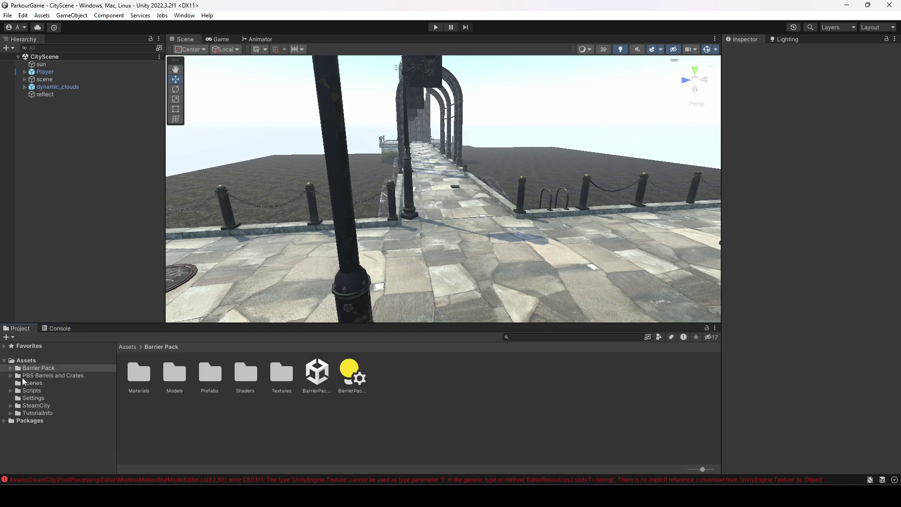
left_click(47, 406)
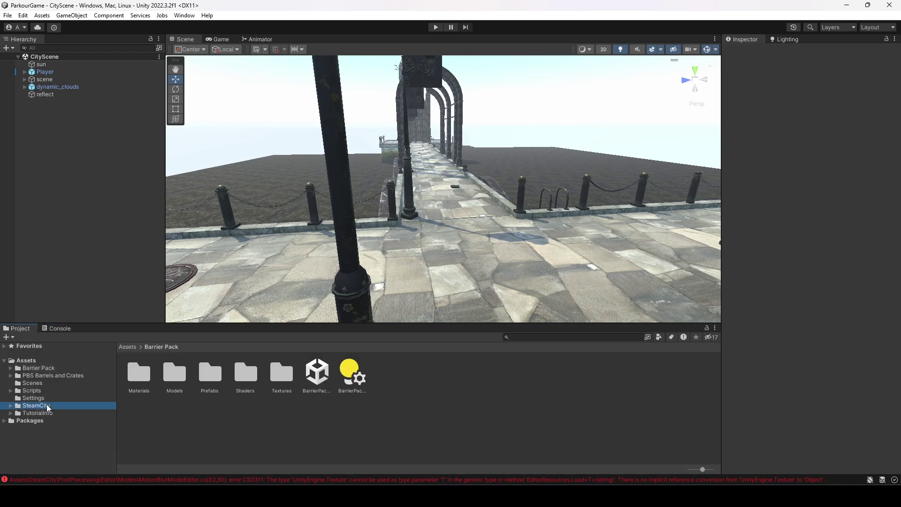
double_click(286, 371)
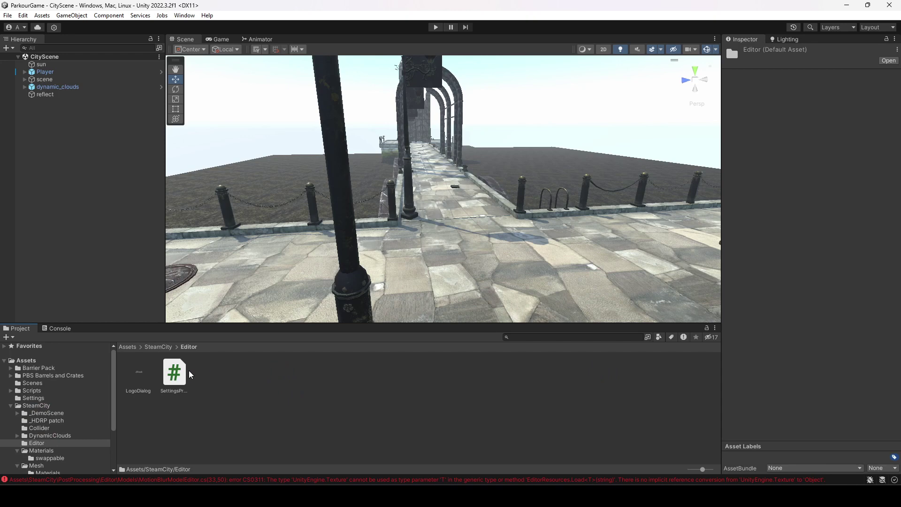
left_click(162, 347)
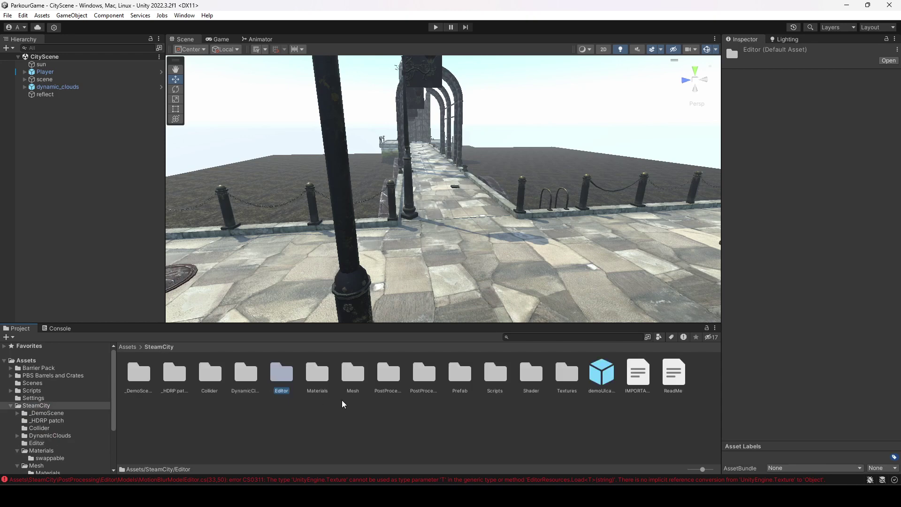
left_click(288, 427)
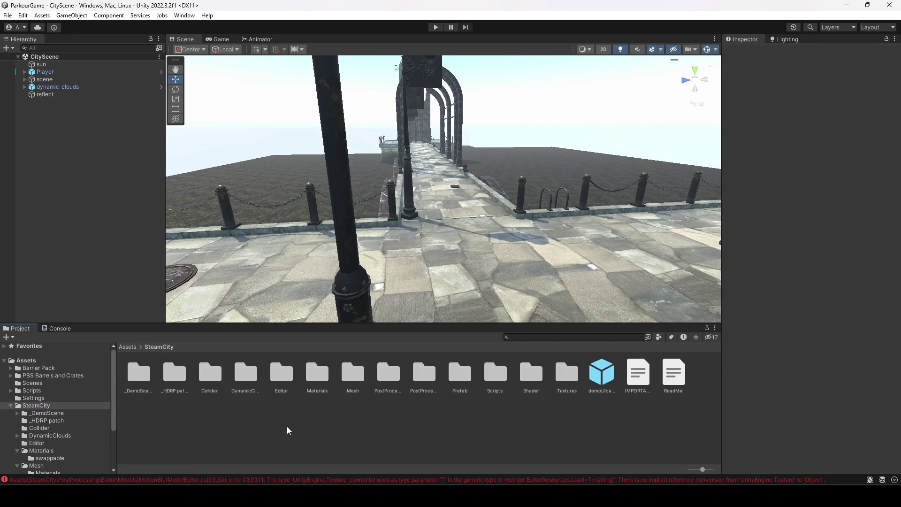
left_click(420, 383)
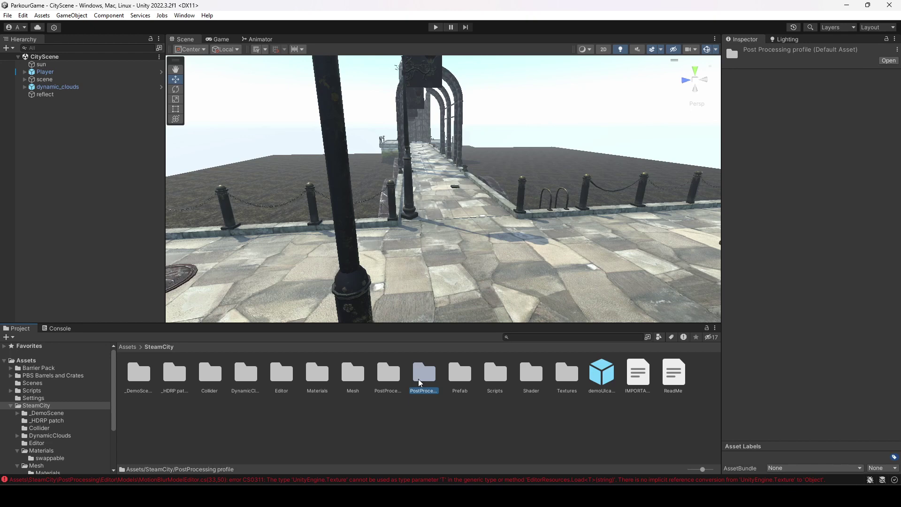
double_click(420, 383)
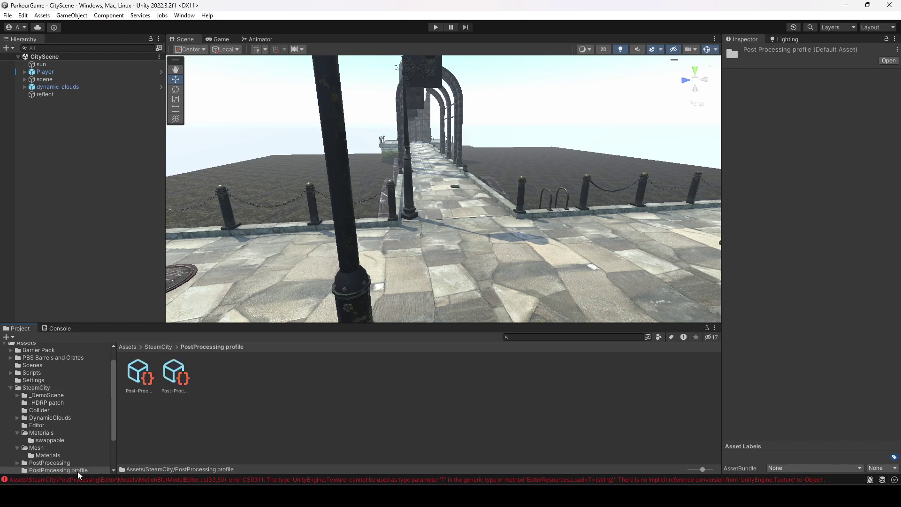
left_click(159, 347)
- Open SteamCity > PostProcessing > Editor and select its Models folder
double_click(396, 376)
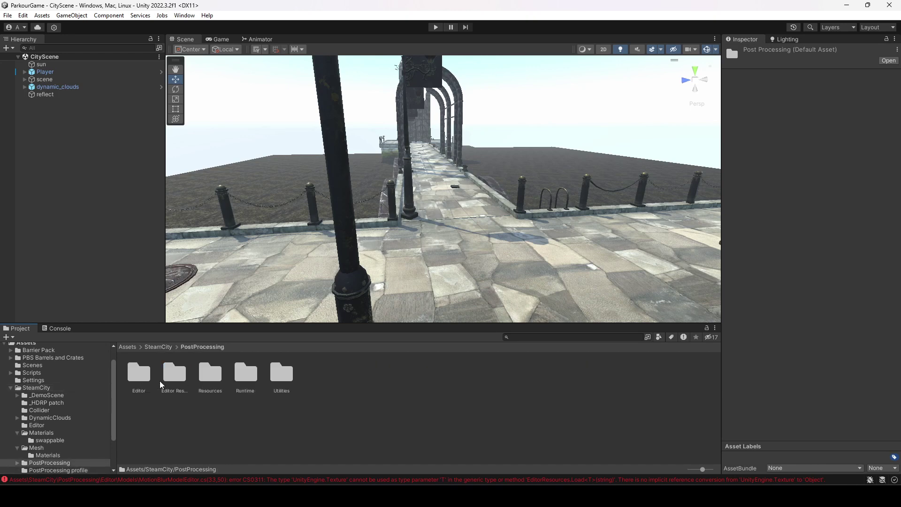
left_click(148, 380)
double_click(138, 374)
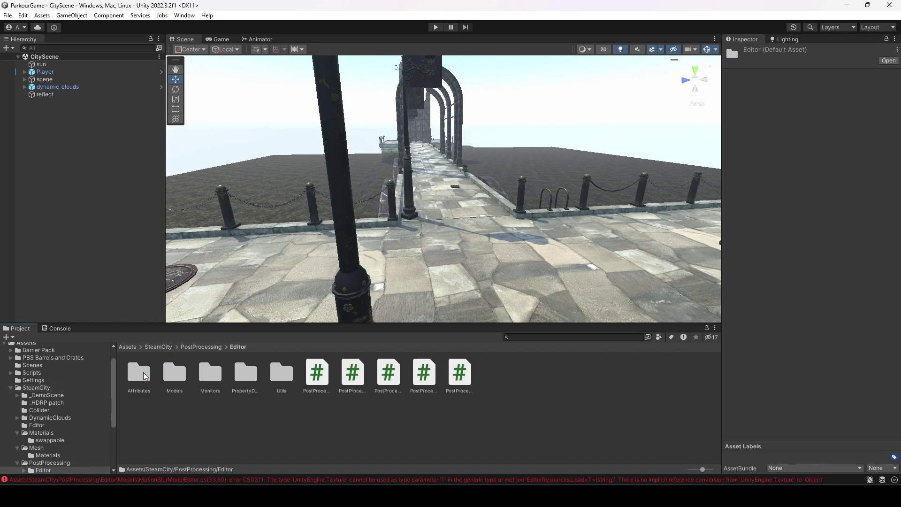
double_click(175, 374)
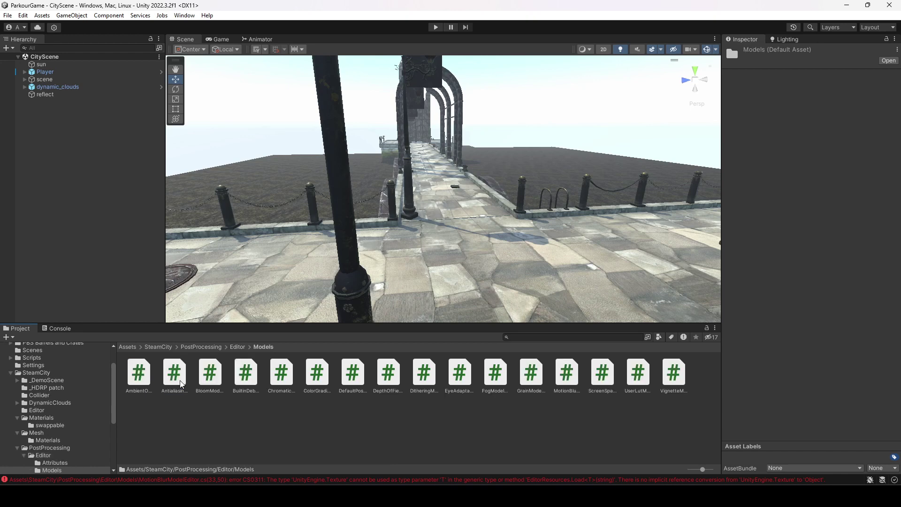
left_click(201, 348)
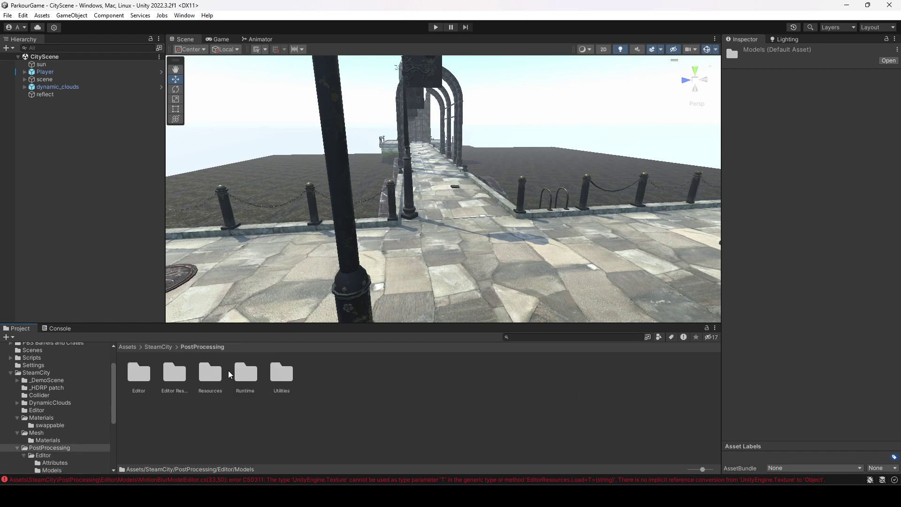
double_click(143, 373)
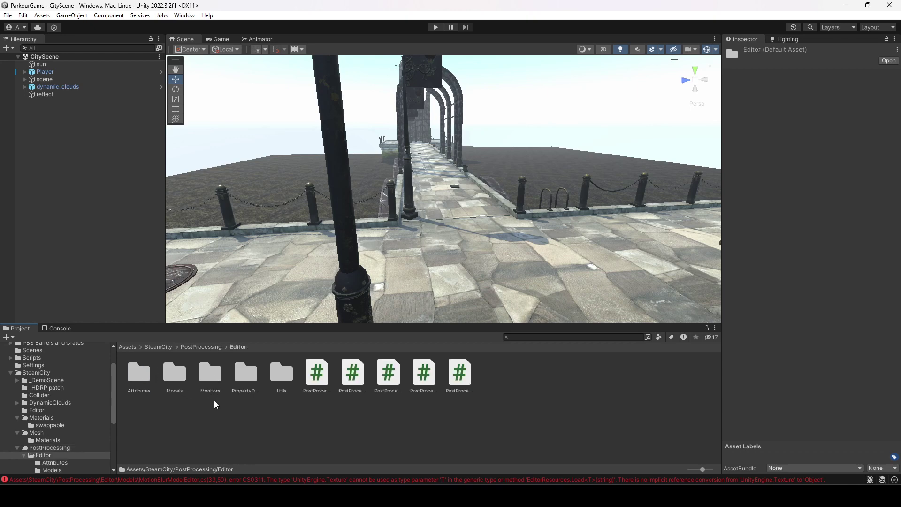
left_click(178, 374)
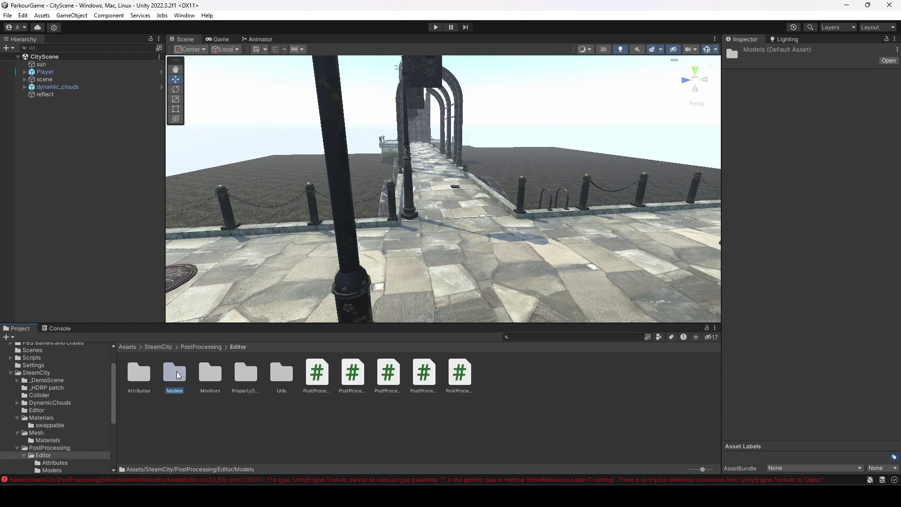
- Delete the Models folder and review the resulting compile errors in the Console
key("Delete")
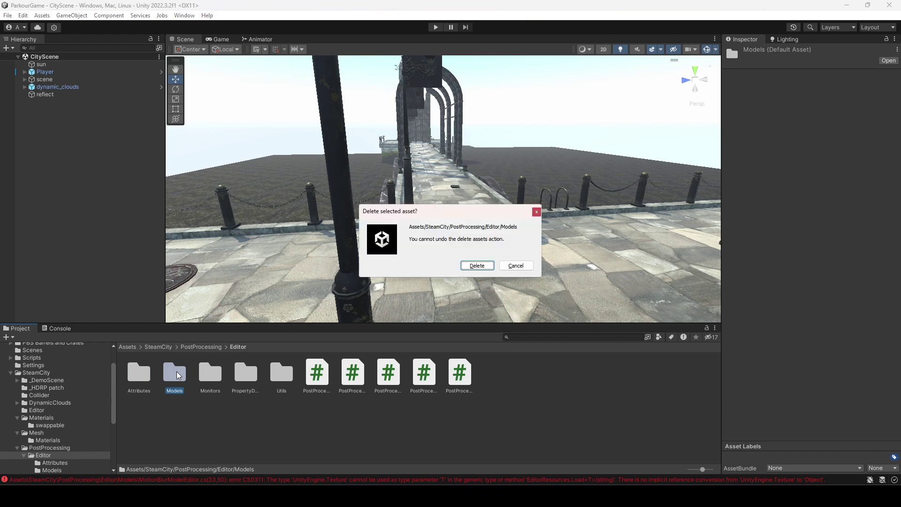
key("Return")
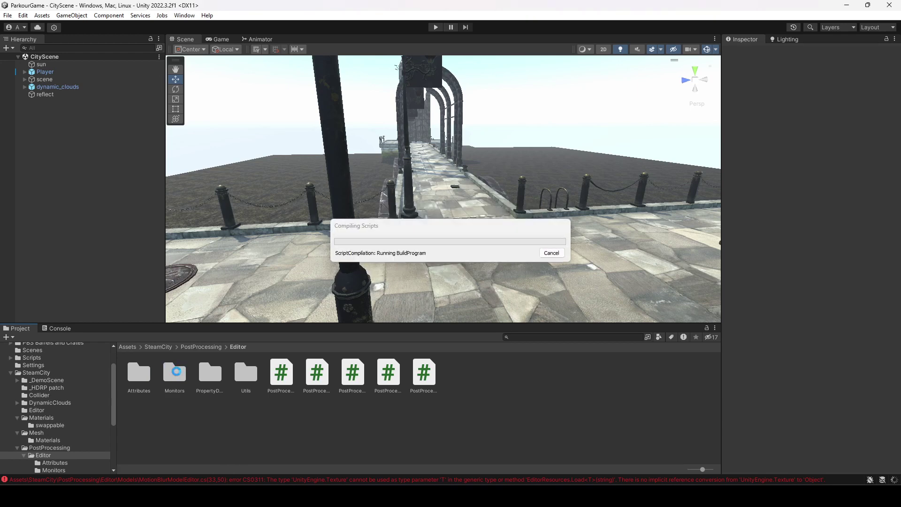
left_click(226, 479)
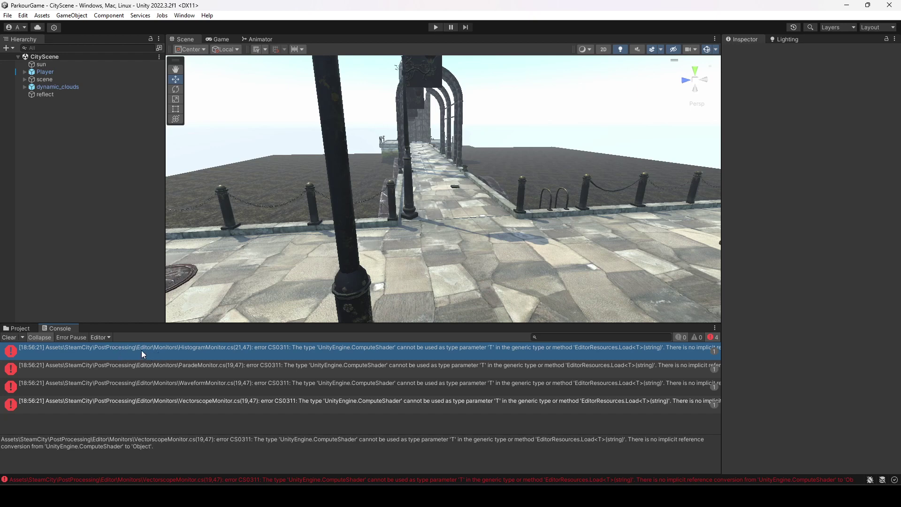
- Delete the Monitors folder from the Editor folder and recheck the remaining compile errors
left_click(26, 328)
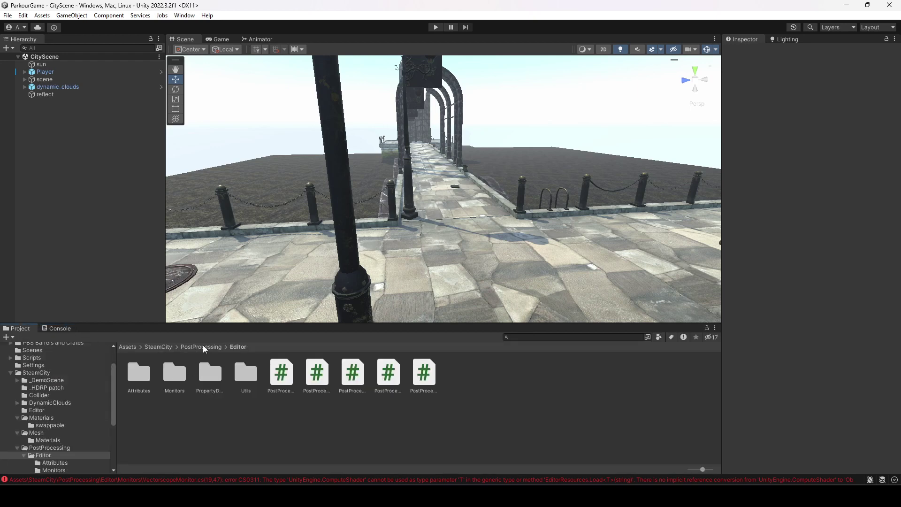
double_click(170, 380)
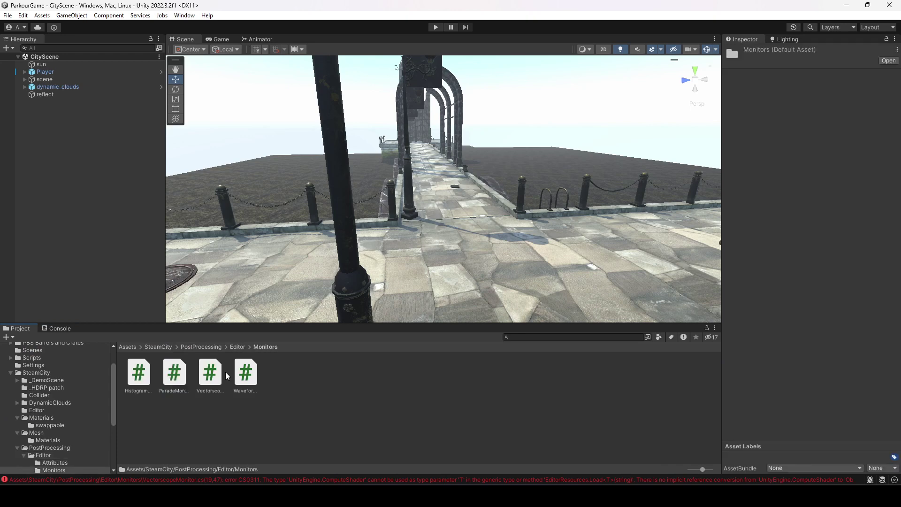
left_click(239, 347)
key("Delete")
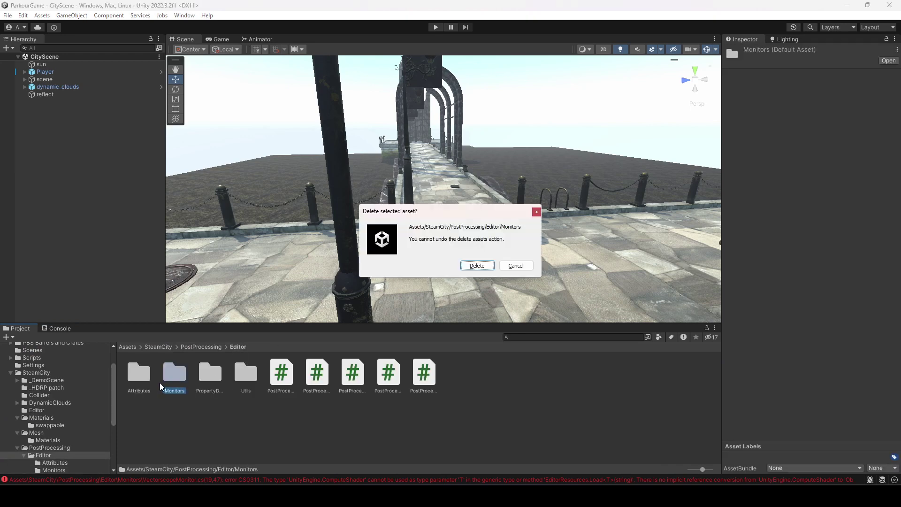
left_click(478, 263)
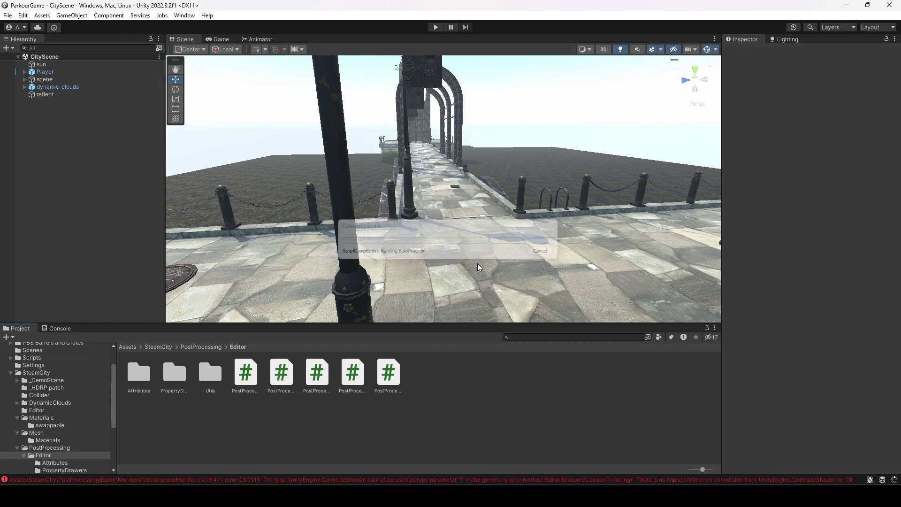
left_click(311, 477)
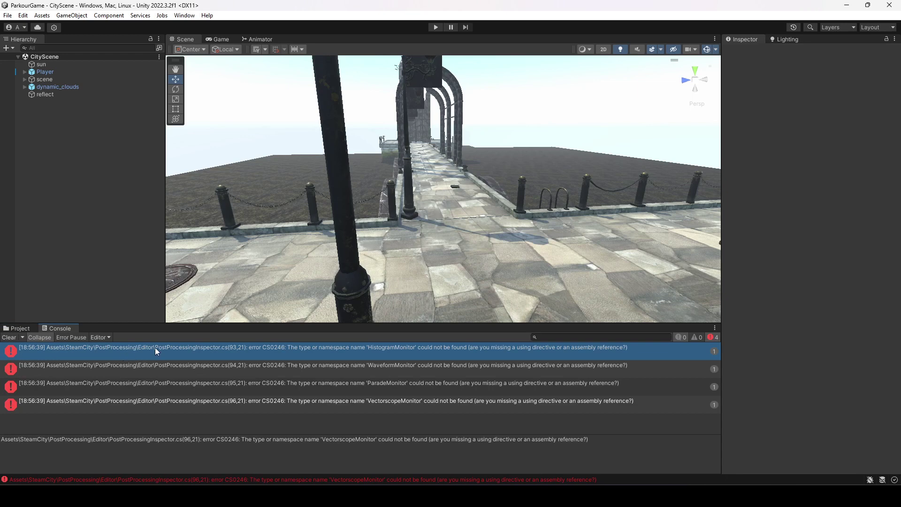
- Delete the PostProcessingInspector.cs script after inspecting the PostProcessing editor scripts
left_click(19, 328)
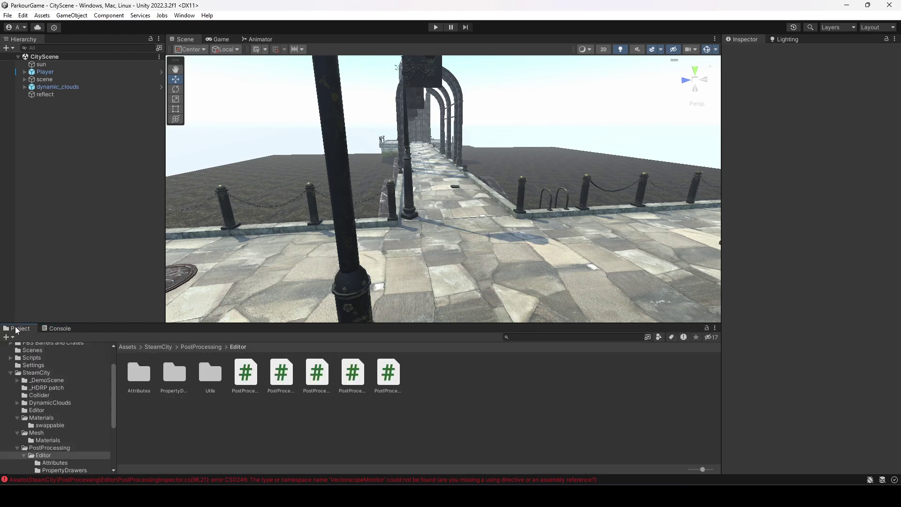
left_click(252, 378)
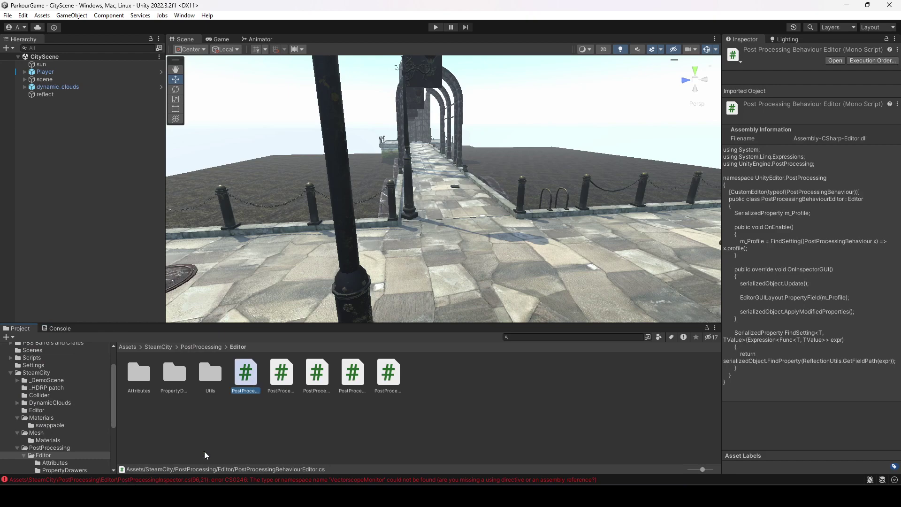
left_click(282, 379)
key("Right")
key("Right")
key("Left")
key("Delete")
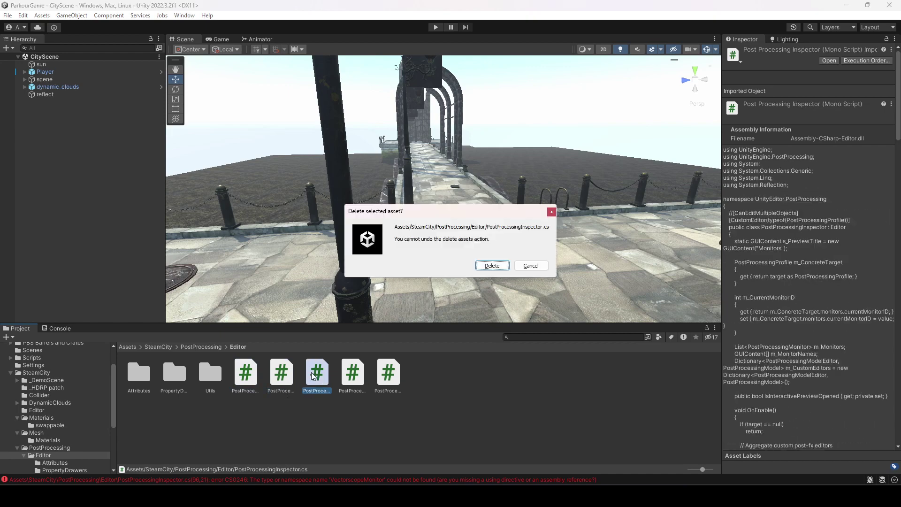
left_click(484, 264)
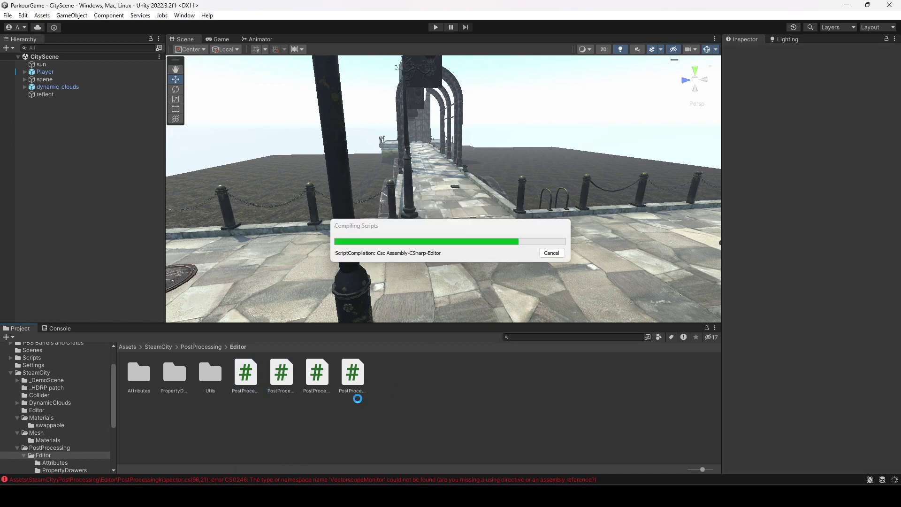
- Delete the remaining four PostProcessing editor scripts together
left_click(254, 381)
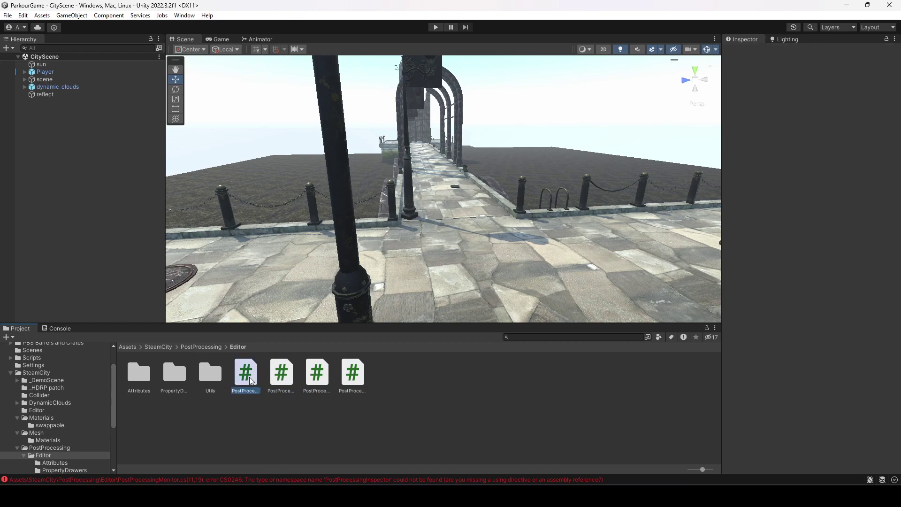
left_click(352, 378, "shift")
key("Delete")
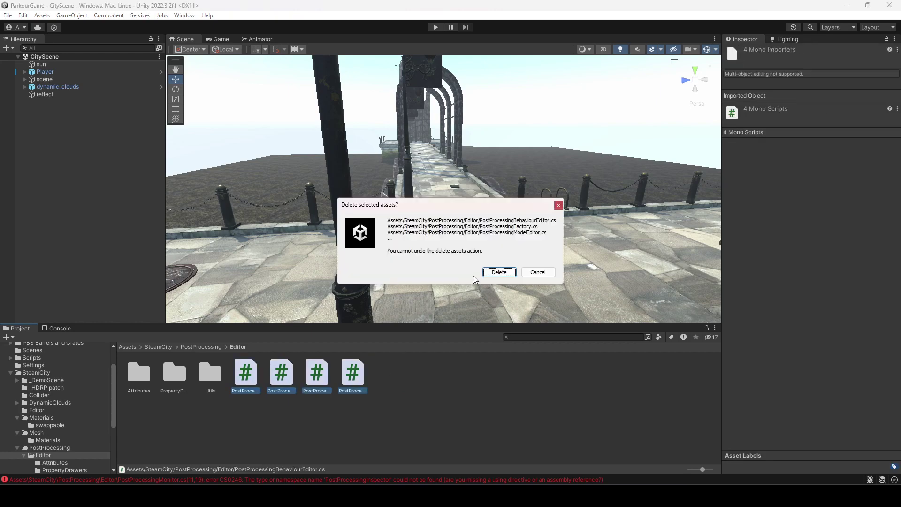
left_click(493, 272)
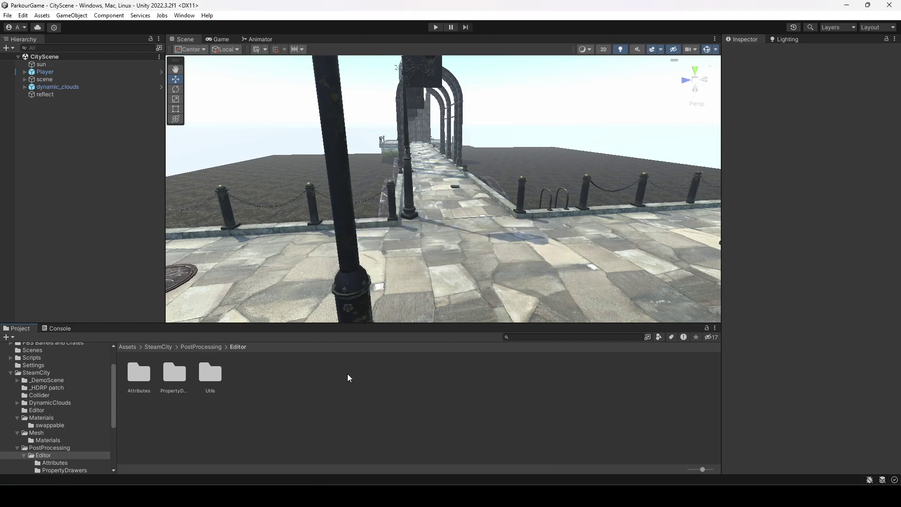
- Fly the Scene view into the street, frame the Player by the stair post, and collapse SteamCity
right_click_drag(516, 197, 214, 185)
key("w")
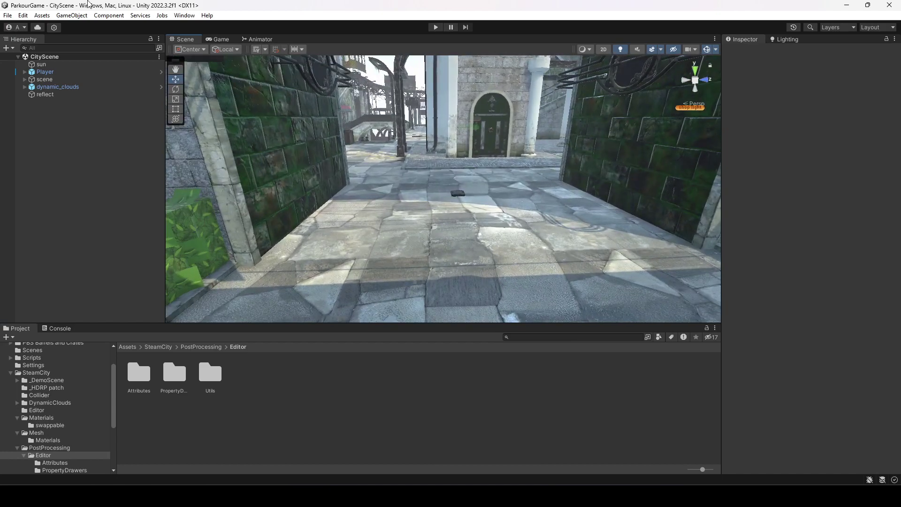
left_click(78, 73)
double_click(78, 72)
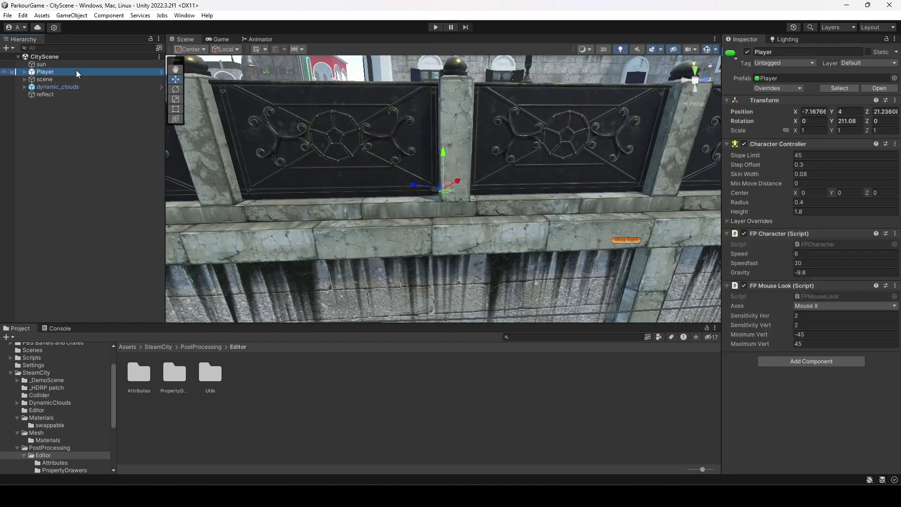
right_click_drag(358, 149, 497, 188)
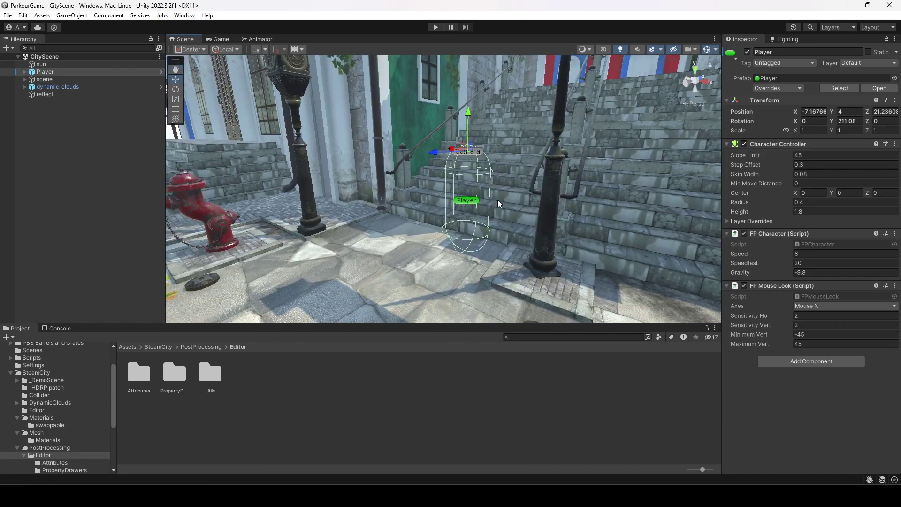
left_click(431, 187)
left_click(11, 373)
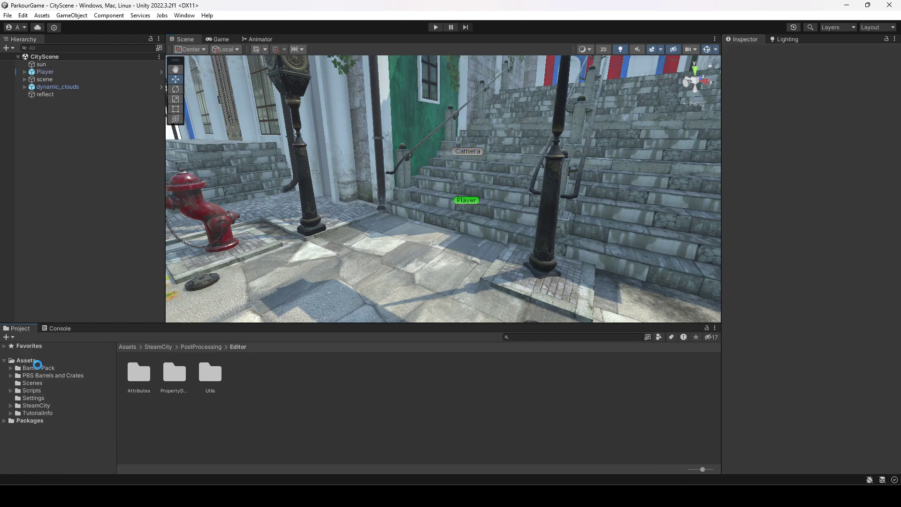
- Open Barrier Pack > Prefabs and preview the orange cone and wall barrier in the plaza
left_click(40, 370)
key("w")
right_click_drag(307, 207, 328, 263)
double_click(208, 371)
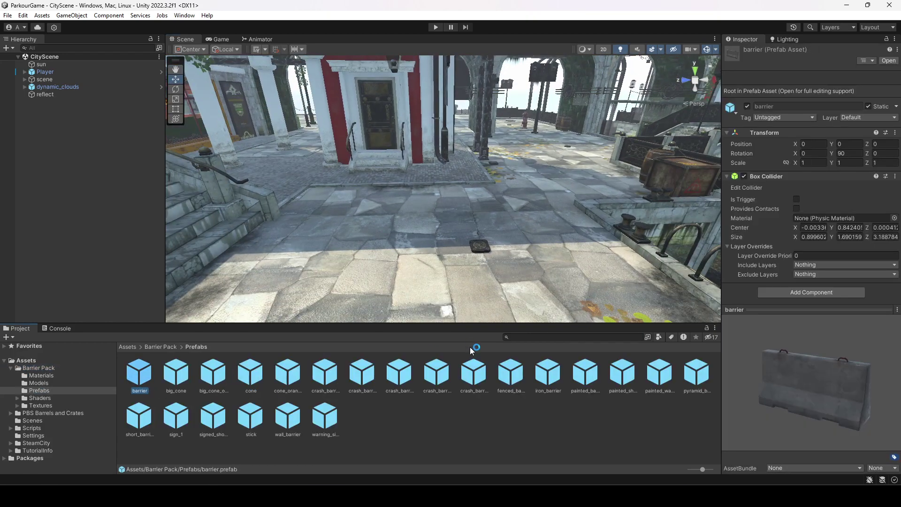
key("Right")
key("Right")
key("Right")
left_click_drag(287, 373, 382, 429)
left_click_drag(291, 434, 342, 443)
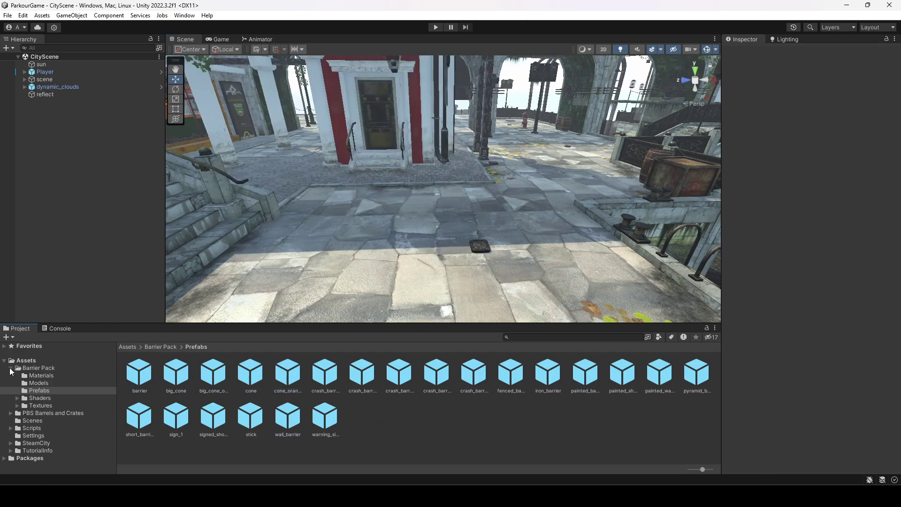
left_click(11, 368)
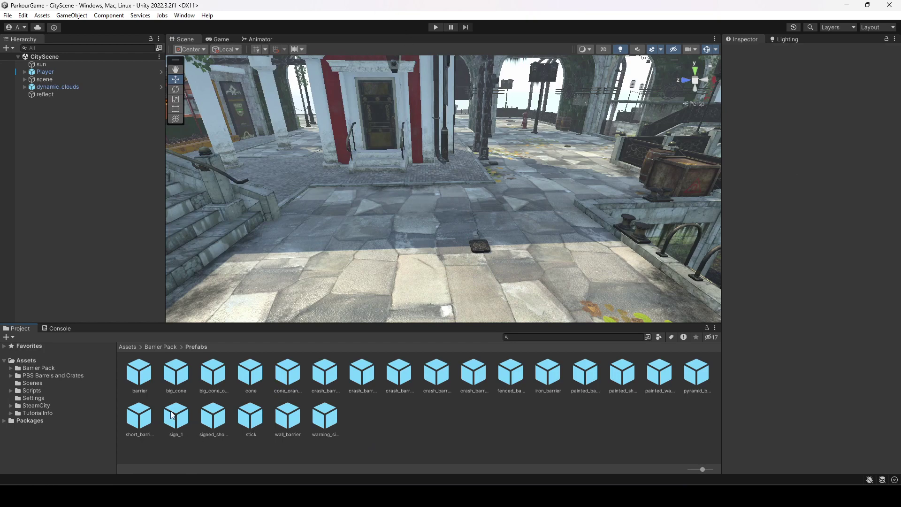
- Place the concrete barrier and big_cone prefabs in the plaza near the Player
left_click(176, 373)
left_click_drag(140, 373, 340, 264)
left_click_drag(176, 374, 433, 230)
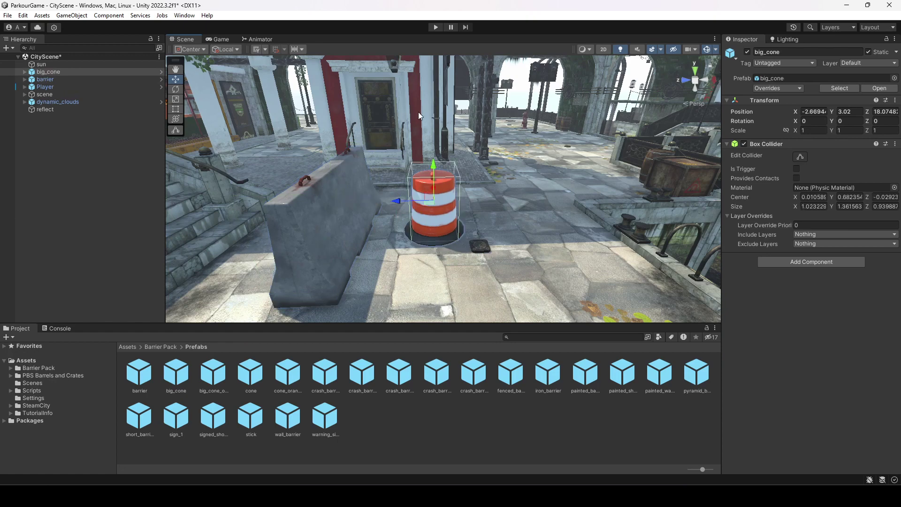
left_click(72, 85)
left_click_drag(241, 58, 221, 217, "alt")
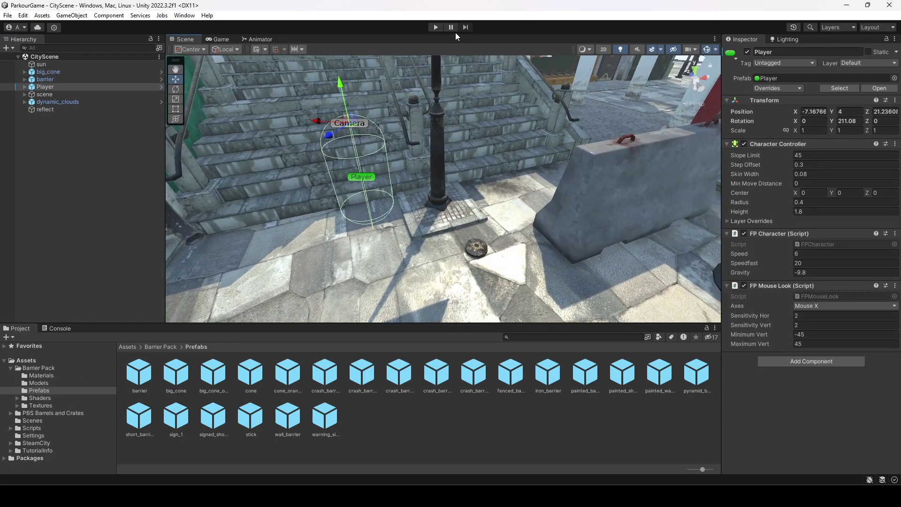
- Play-test by walking past the barrier and cone, up the stairs to the rooftop, then stop
left_click(436, 28)
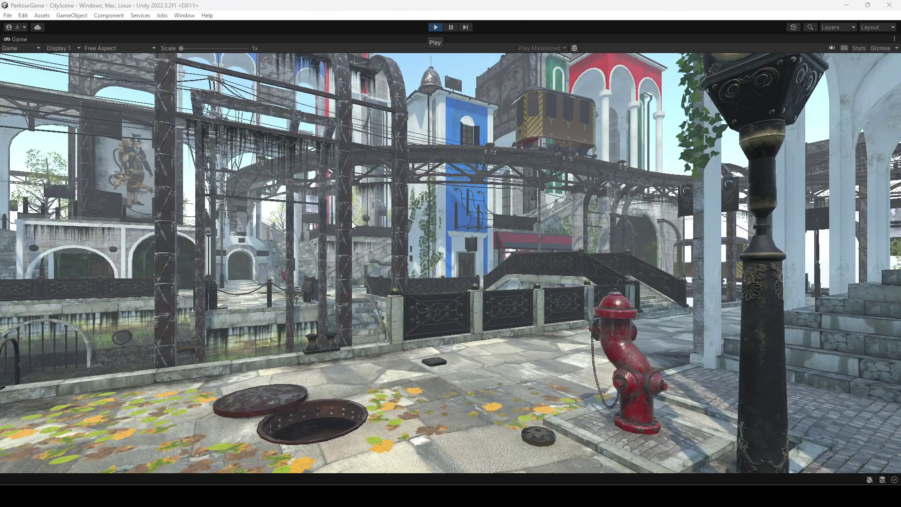
left_click(351, 221)
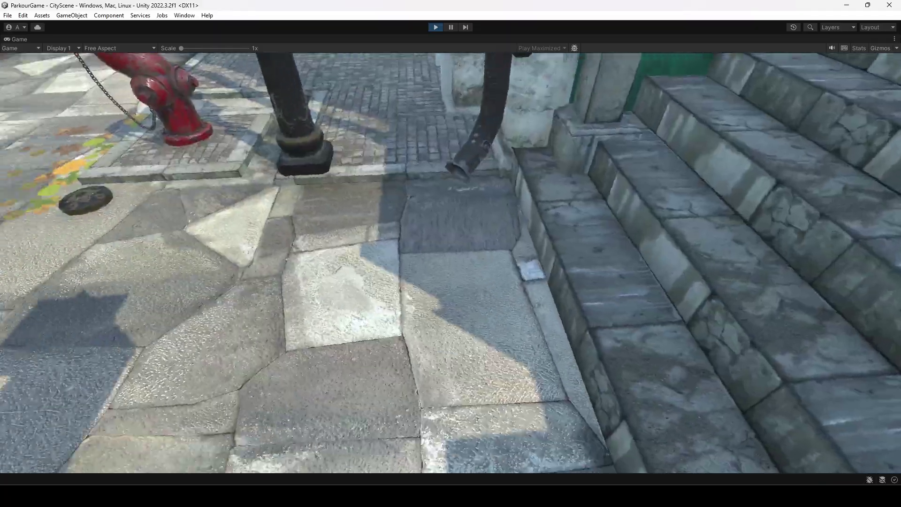
key("w")
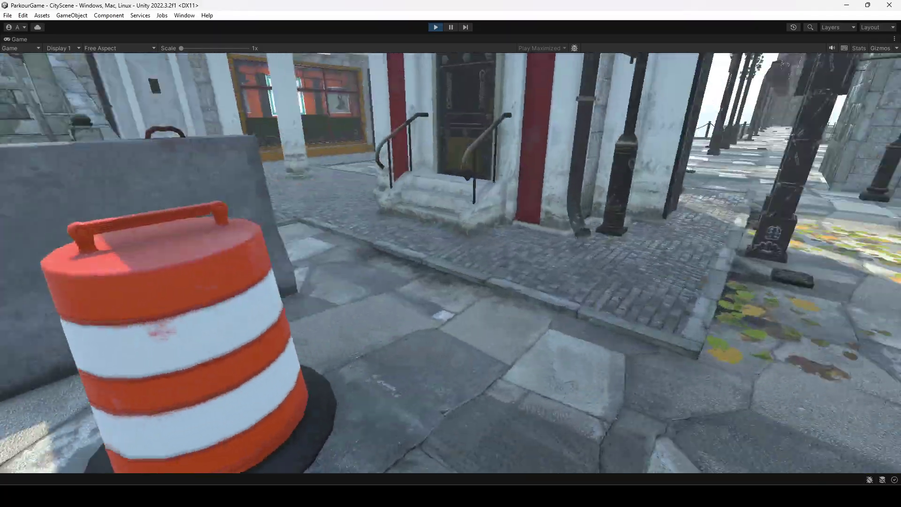
key("w")
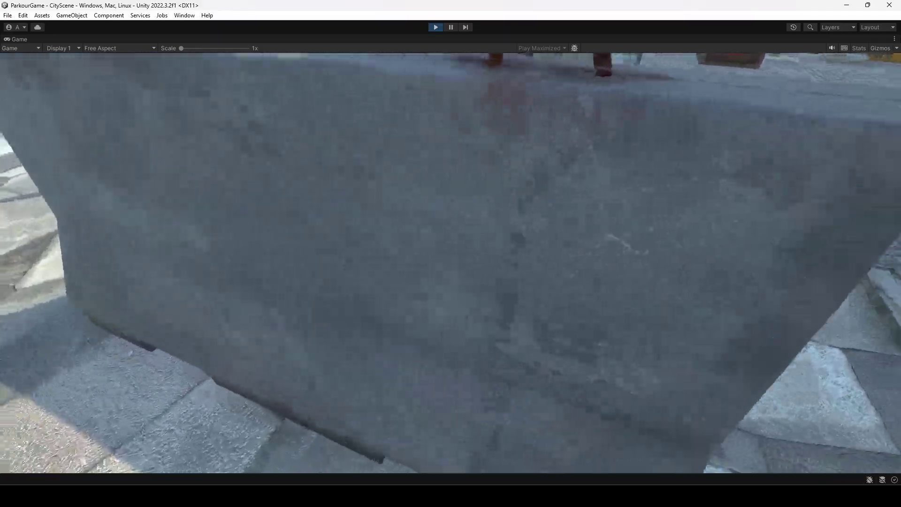
key("w")
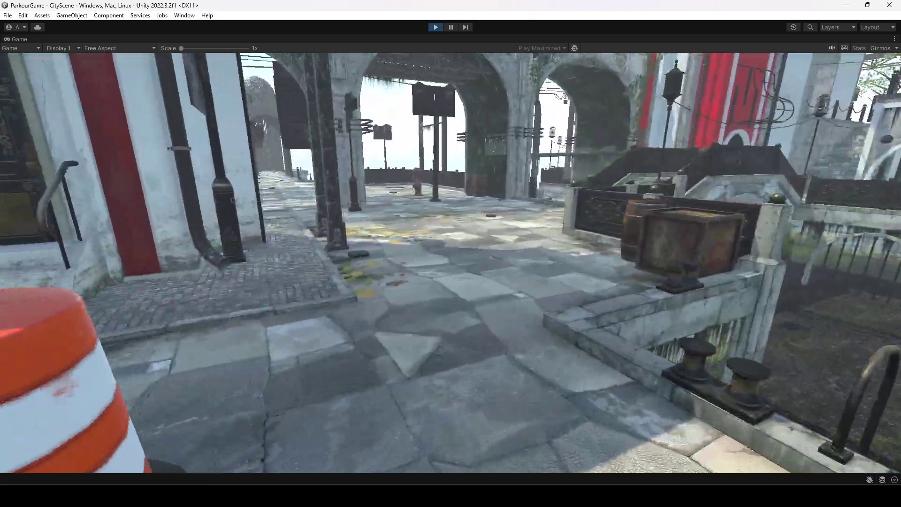
key("w")
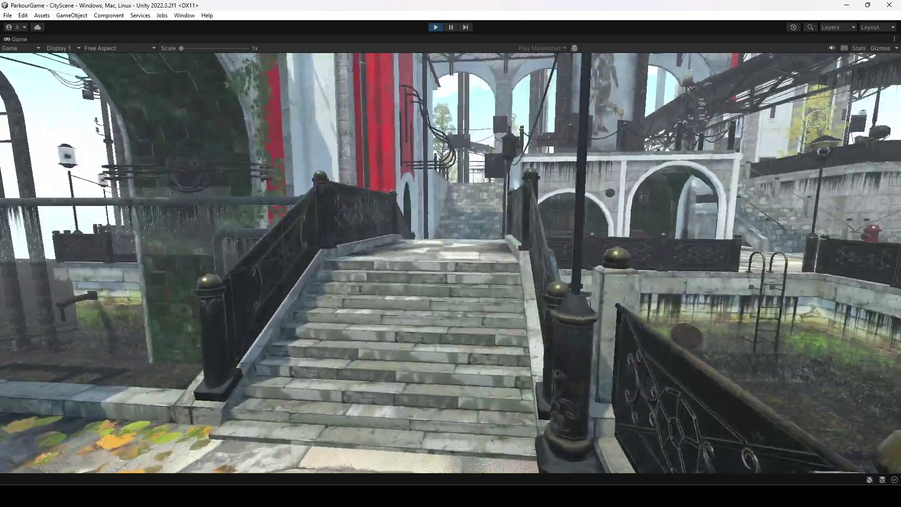
key("w")
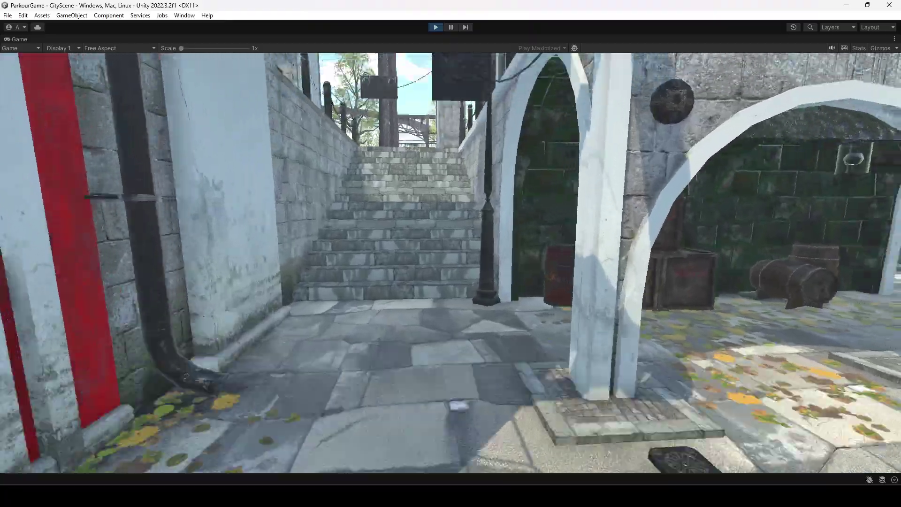
key("w")
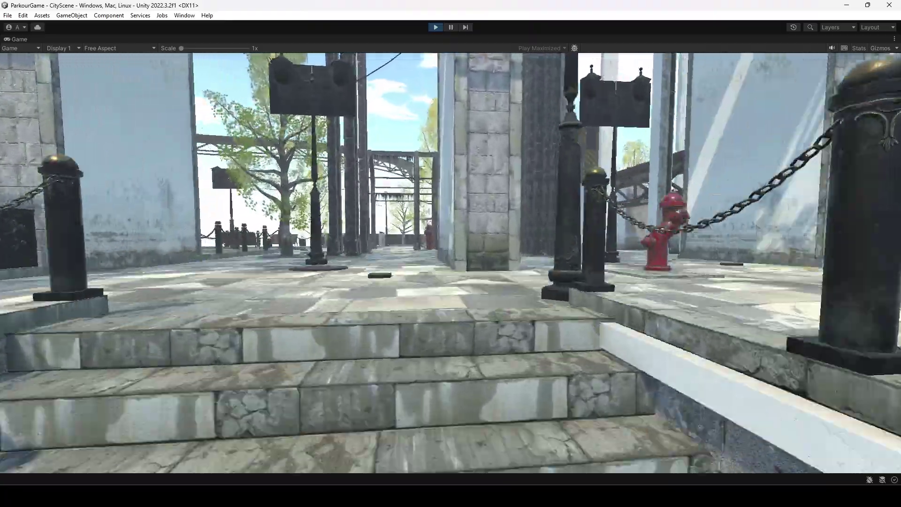
key("w")
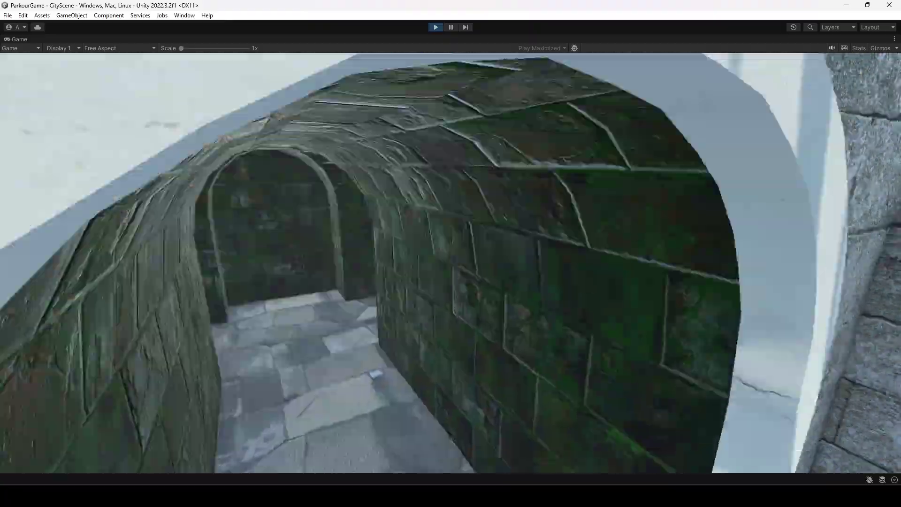
key("w")
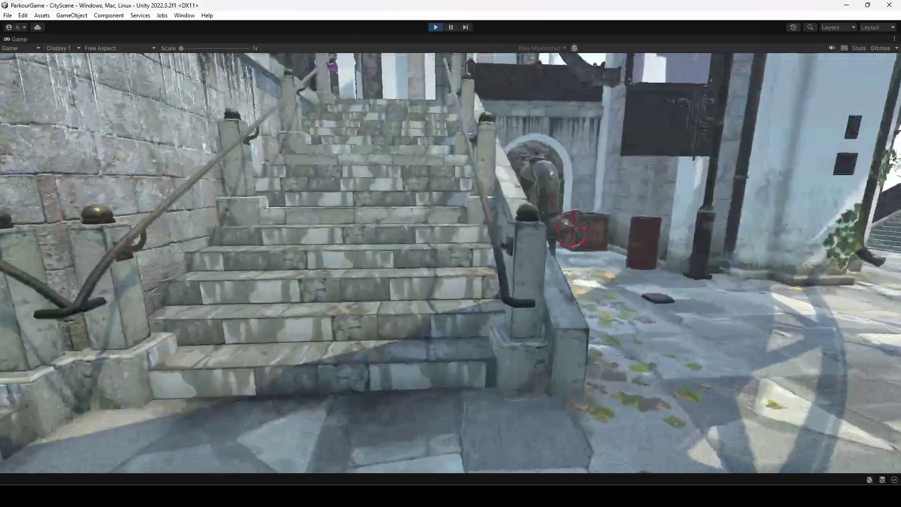
key("w")
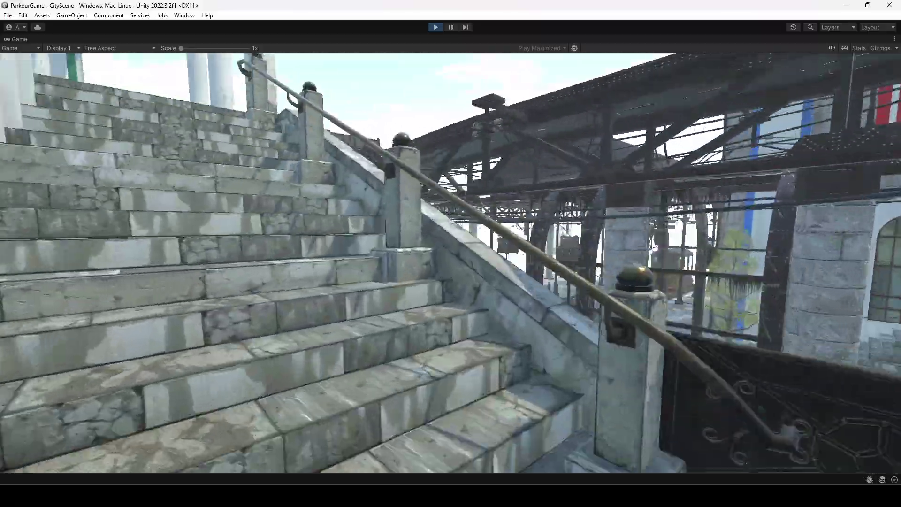
key("w")
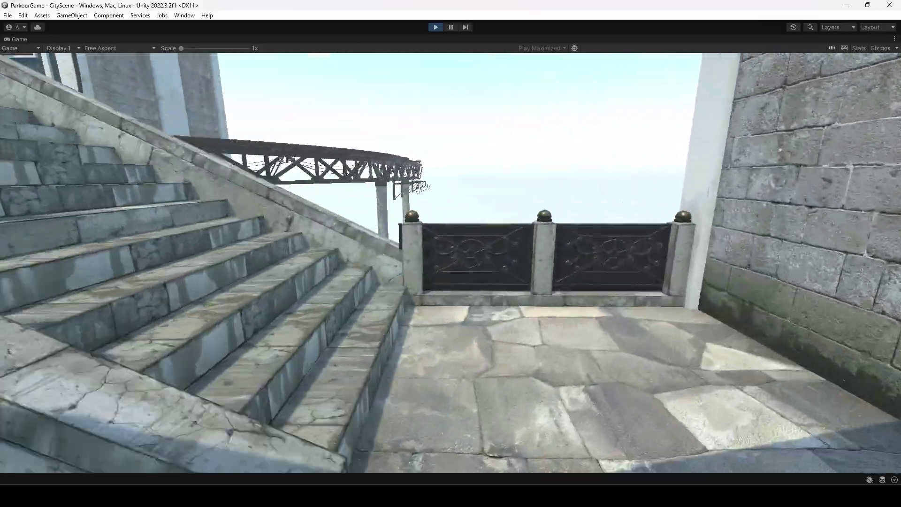
key("w")
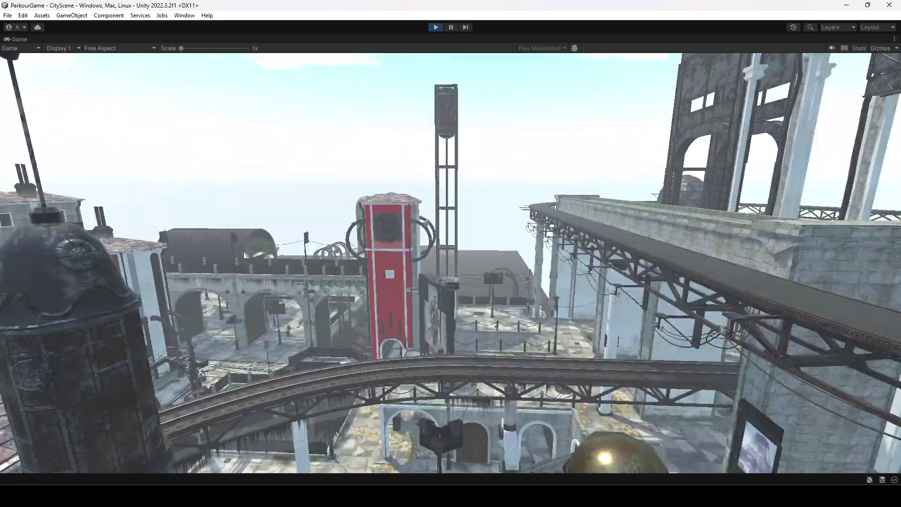
key("w")
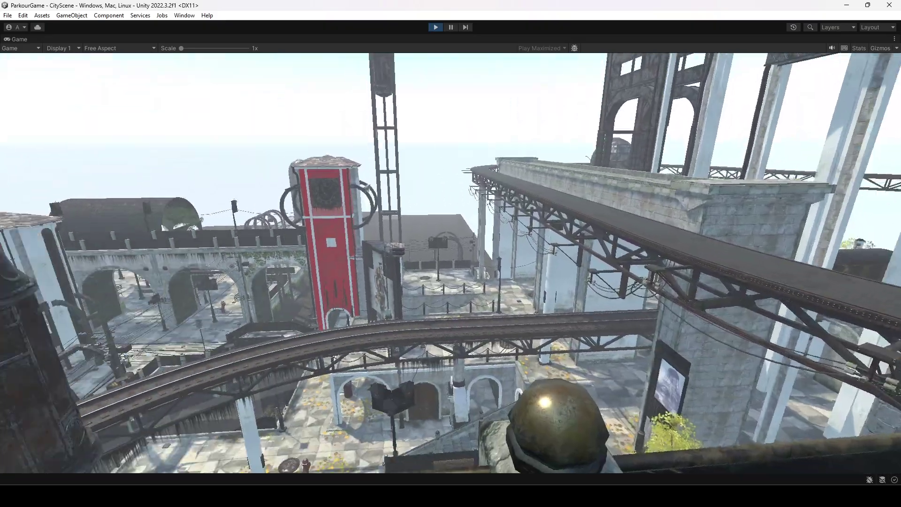
key("w")
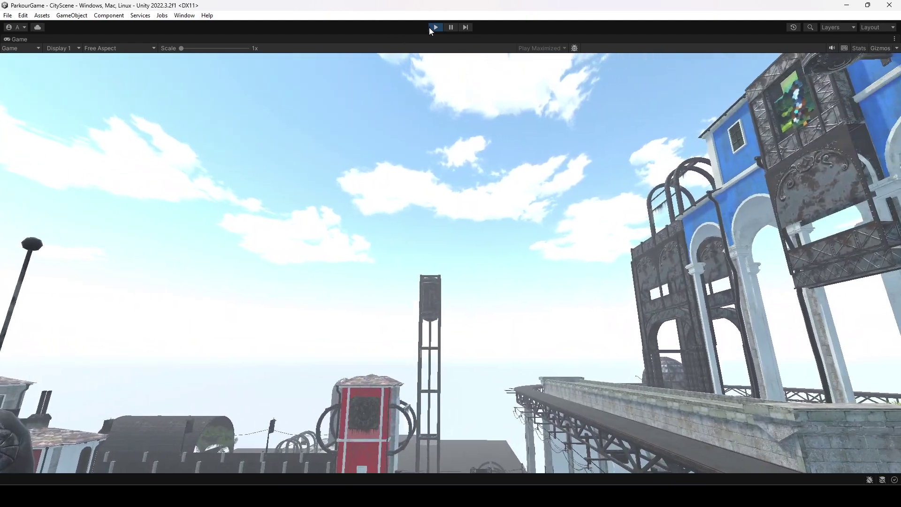
left_click(432, 27)
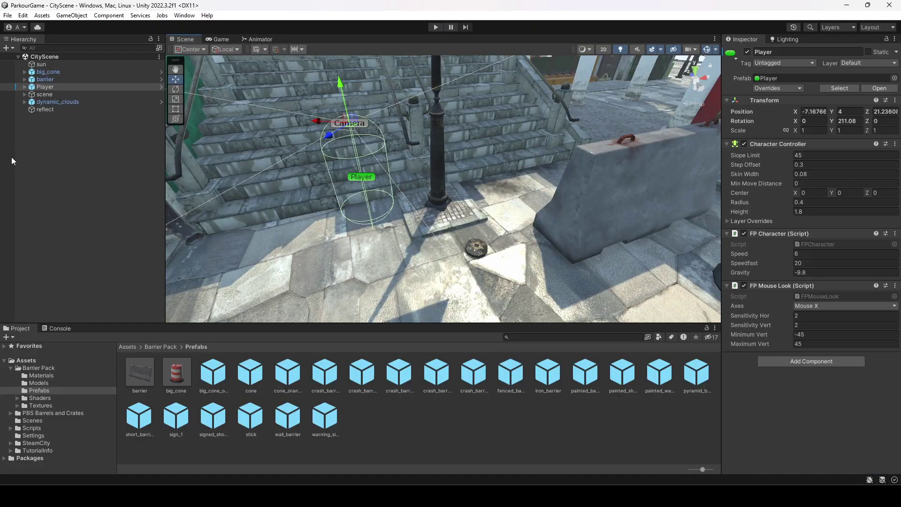
- Collapse Barrier Pack, then select barrier and all seven Hierarchy objects with Ctrl+A
left_click(12, 161)
right_click_drag(414, 174, 470, 209)
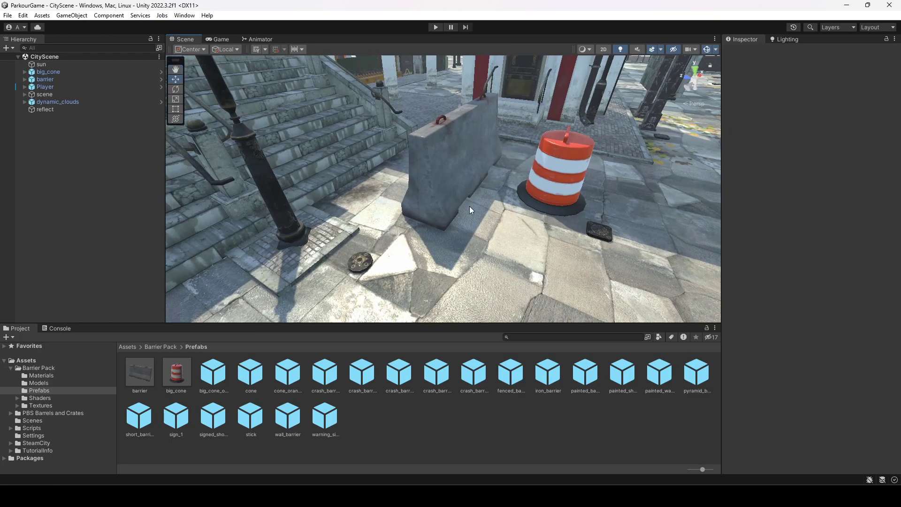
right_click_drag(469, 207, 535, 176)
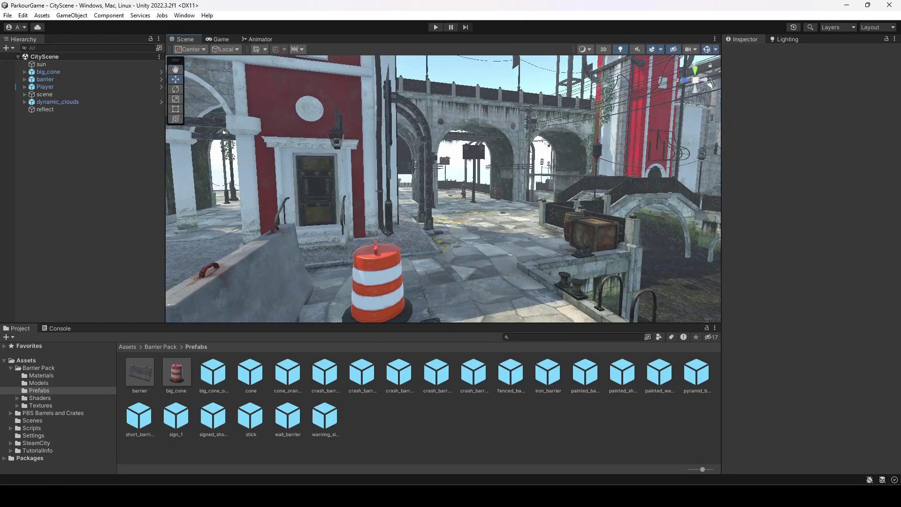
left_click(10, 368)
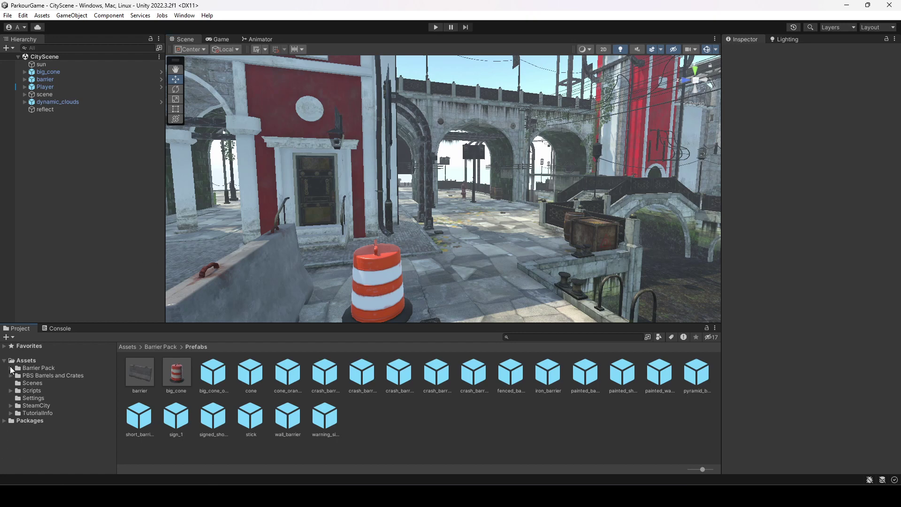
left_click(58, 102)
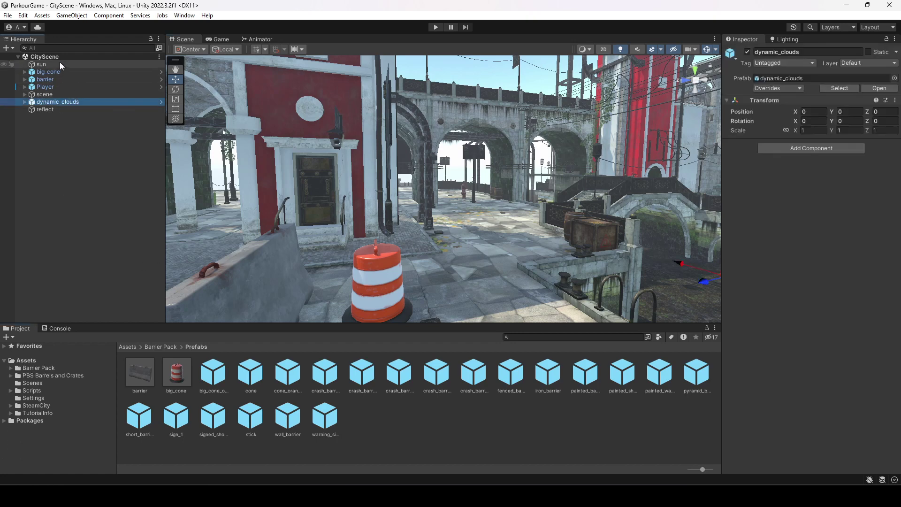
left_click(55, 127)
left_click(57, 77)
key("ctrl+a")
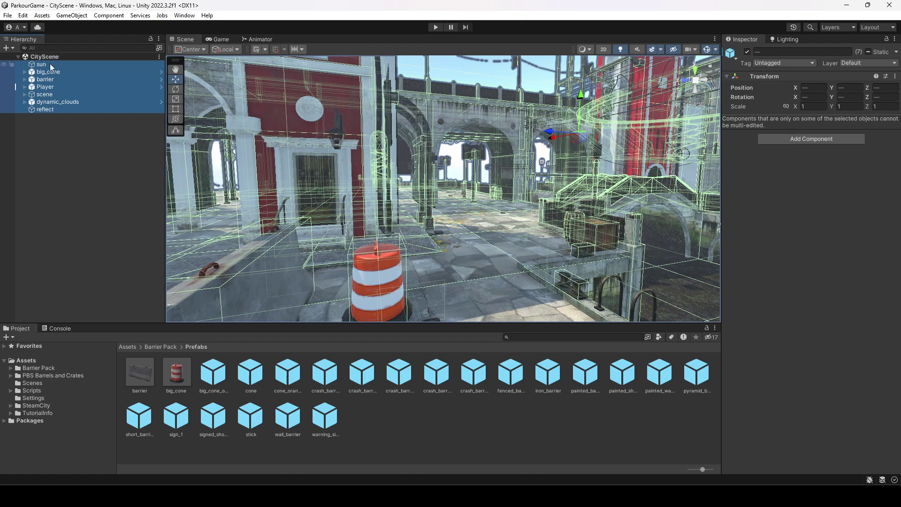
- Wrap the selected objects in a new empty parent GameObject and check its children
right_click(46, 63)
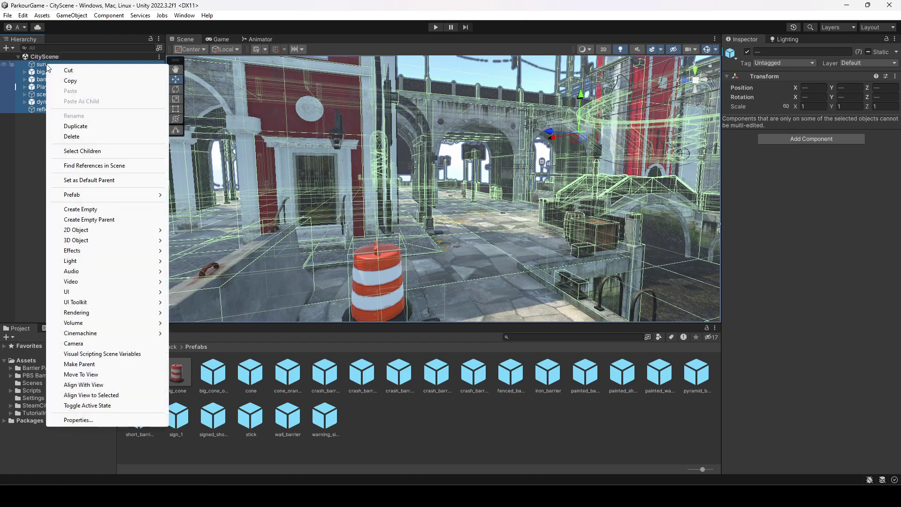
left_click(94, 221)
left_click(24, 64)
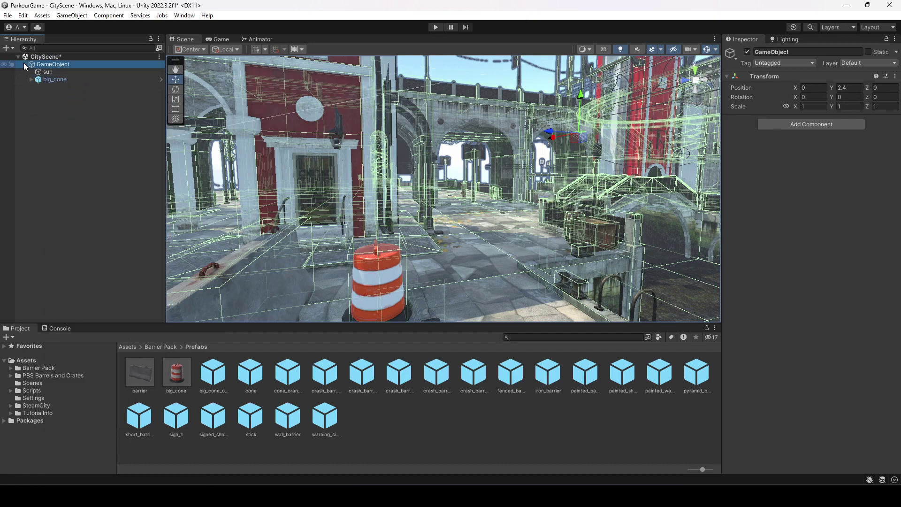
left_click(56, 88)
left_click(53, 65)
left_click(22, 64)
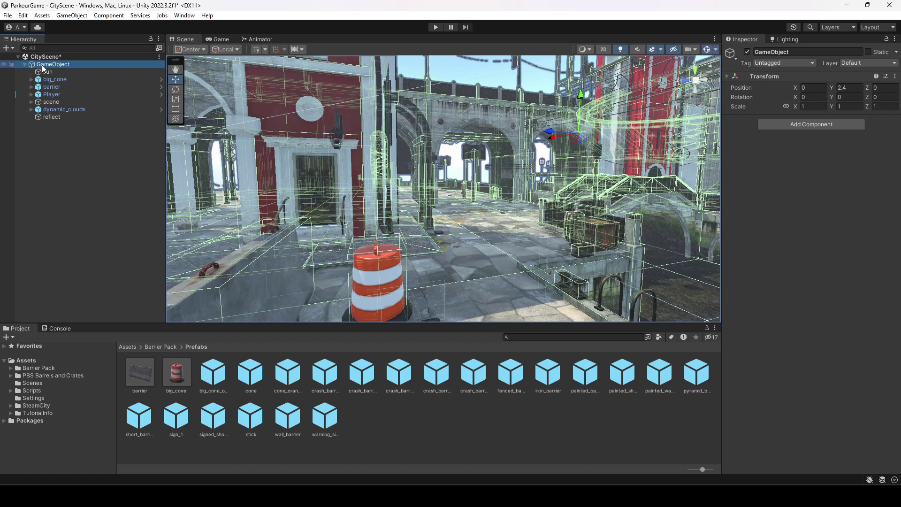
left_click(25, 65)
- Rename the parent to 'Environment' in the Inspector and save the scene
left_click(792, 52)
type("Environment")
key("Return")
left_click(103, 103)
key("ctrl+s")
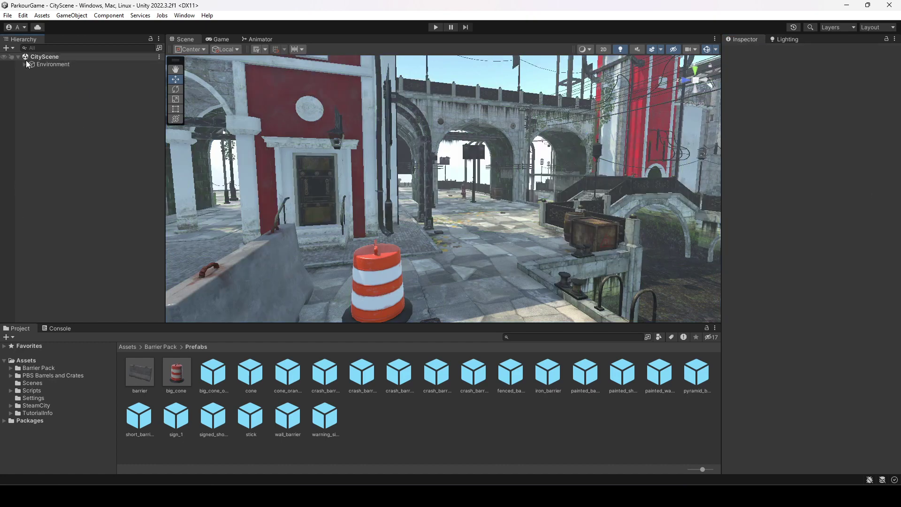
left_click(24, 64)
right_click_drag(300, 184, 0, 189)
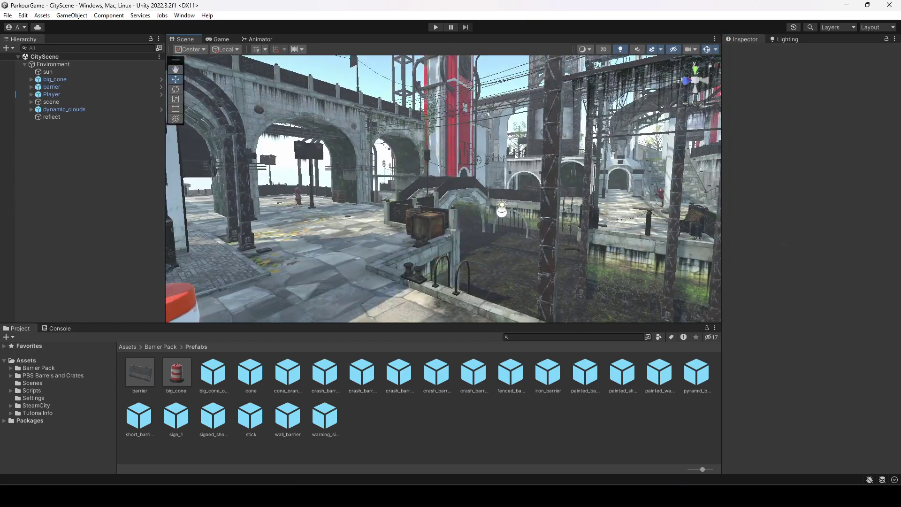
key("Left")
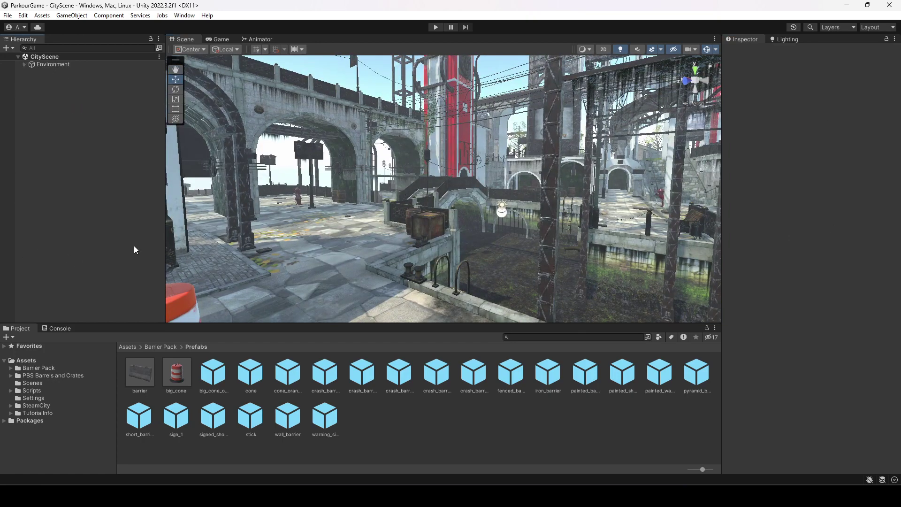